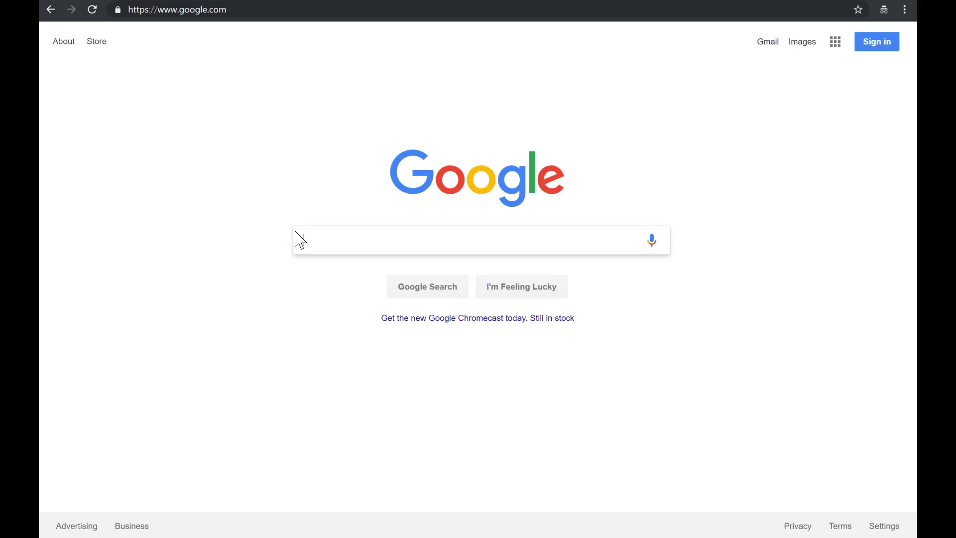
- Go to the school's Schoology site at sha-shslou.schoology.com
click(224, 10)
text(sha-)
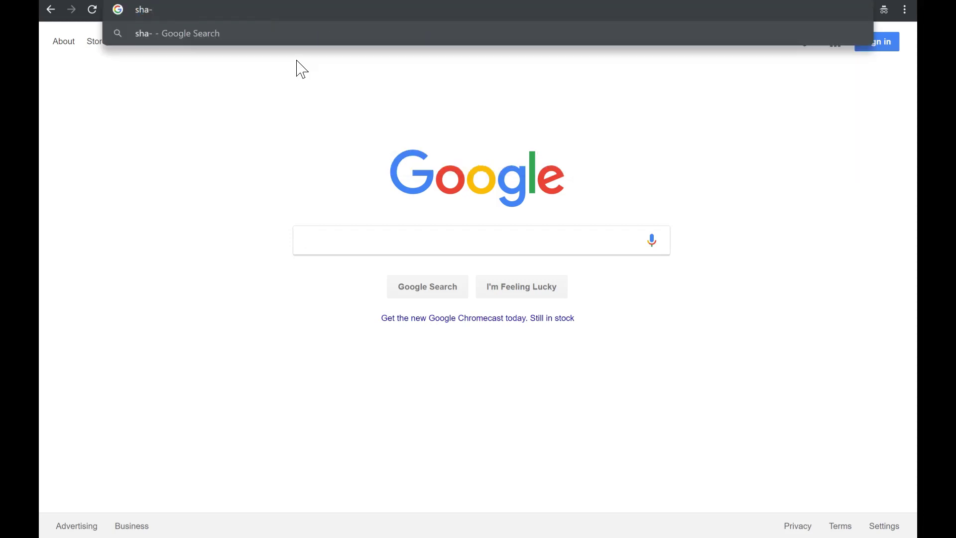
text(shslou.sc)
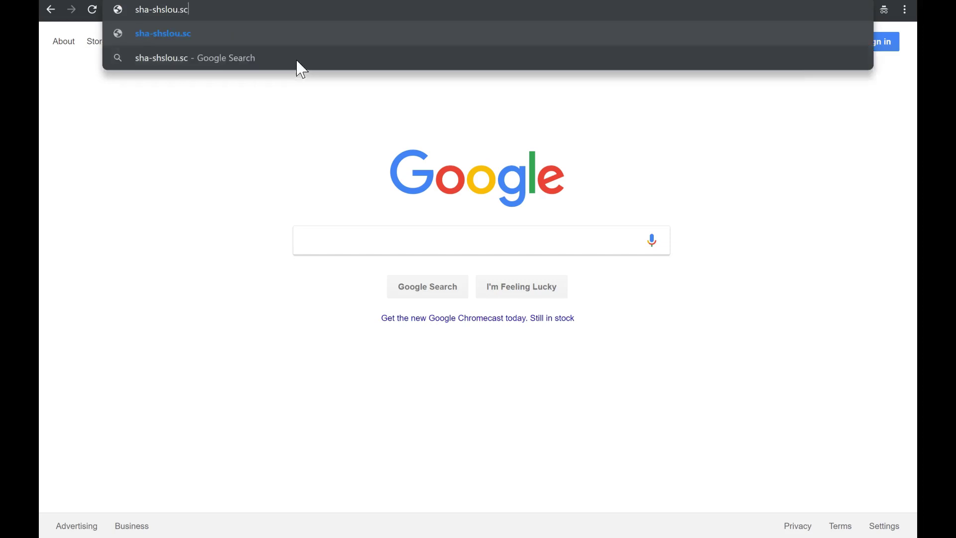
text(hoology.c)
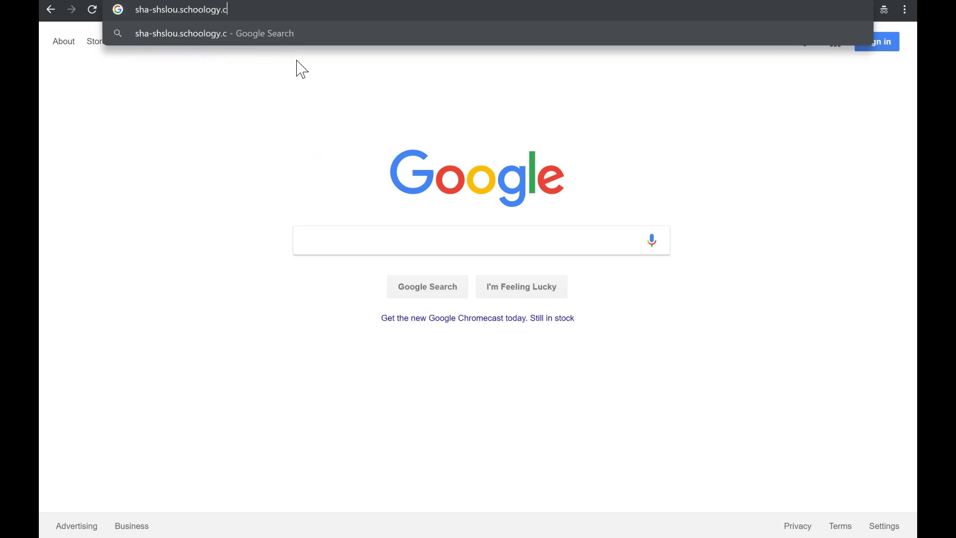
text(om)
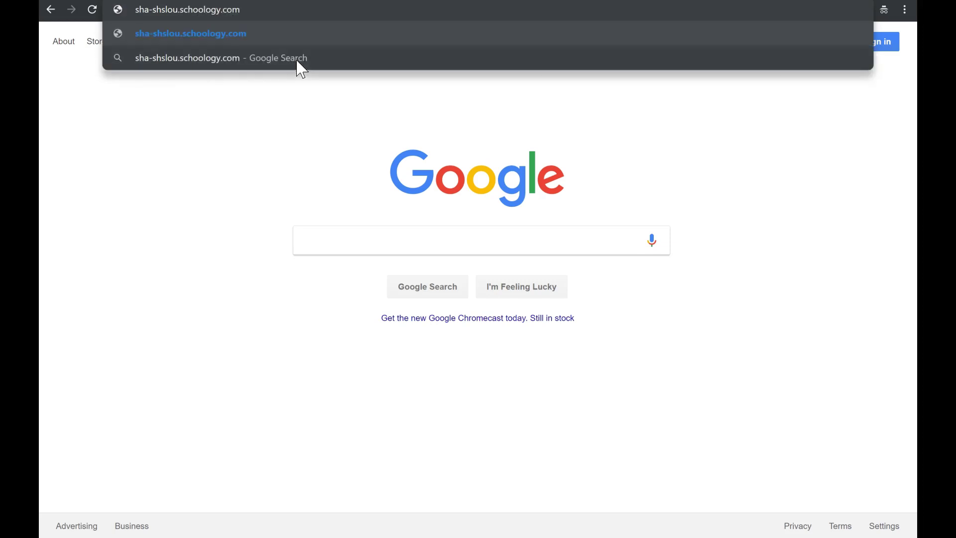
key(Return)
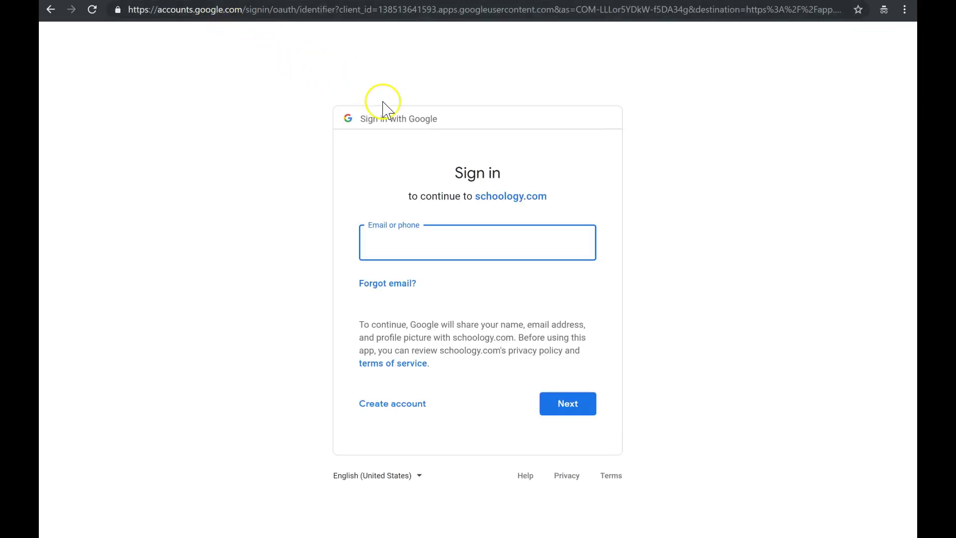
- Sign in to Schoology with the Google account by entering the school e-mail address and the account password
double_click(426, 119)
click(524, 236)
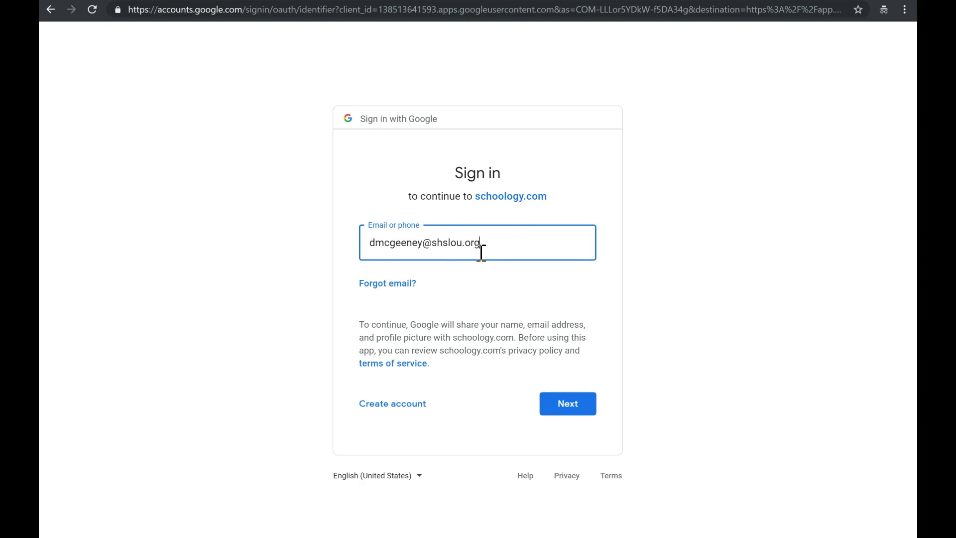
click(563, 409)
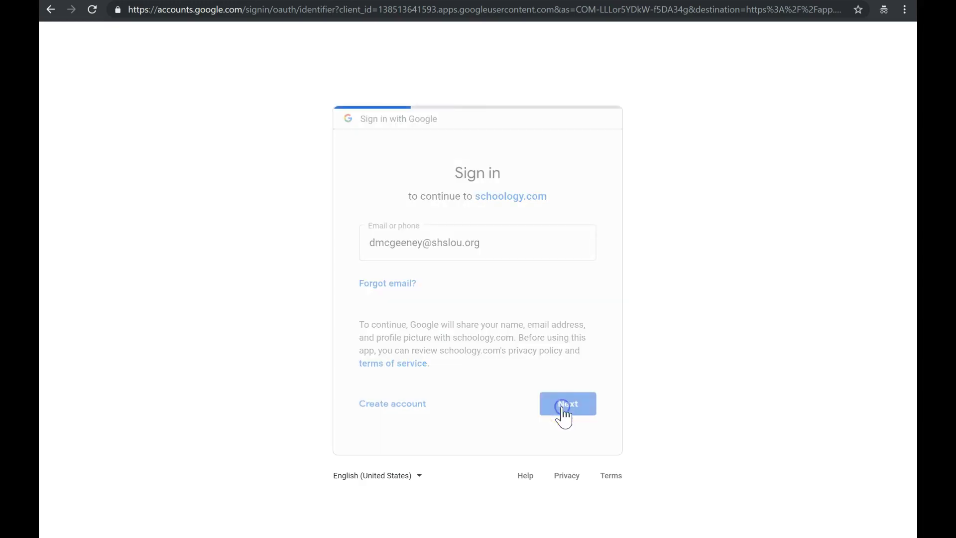
click(461, 282)
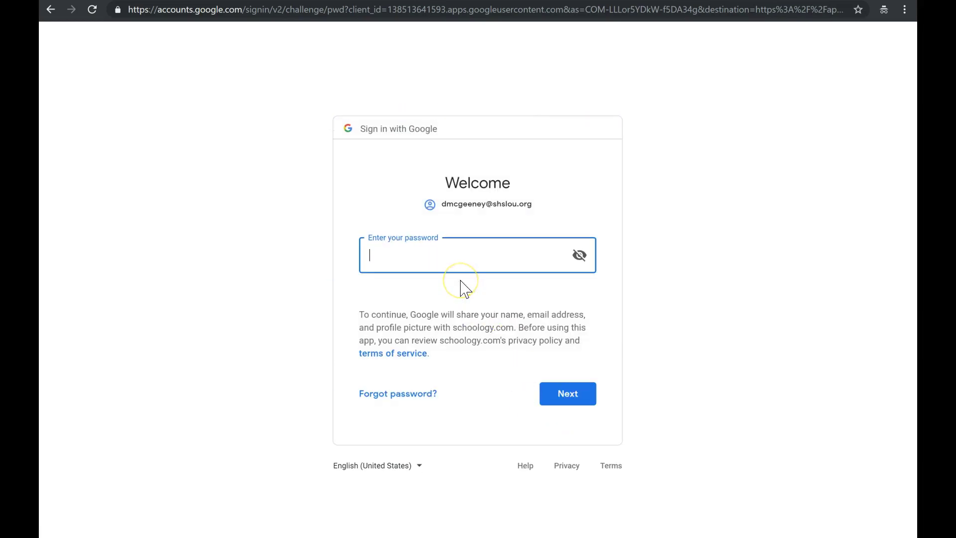
key(Return)
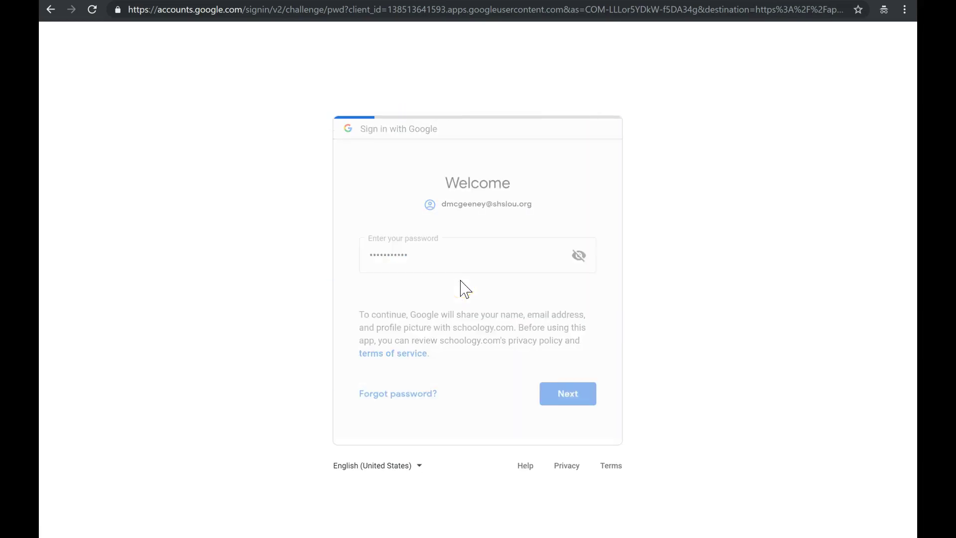
click(380, 228)
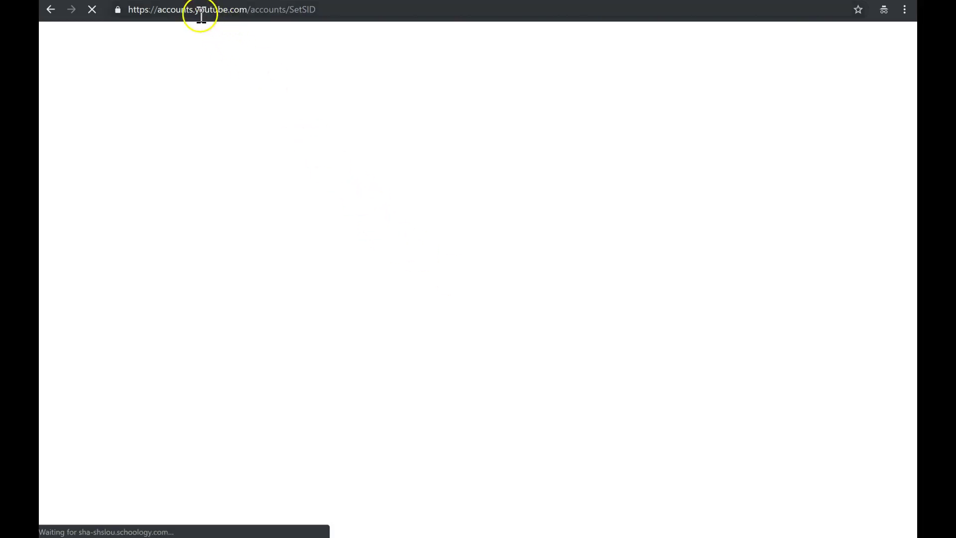
- Open the course Physics B, Course:3072 Period:D, from the list of courses
click(174, 9)
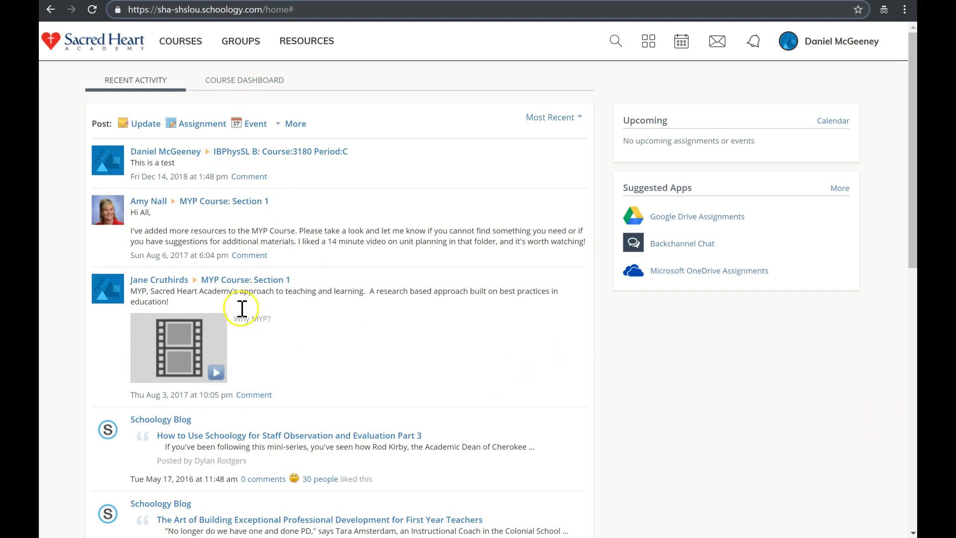
click(184, 46)
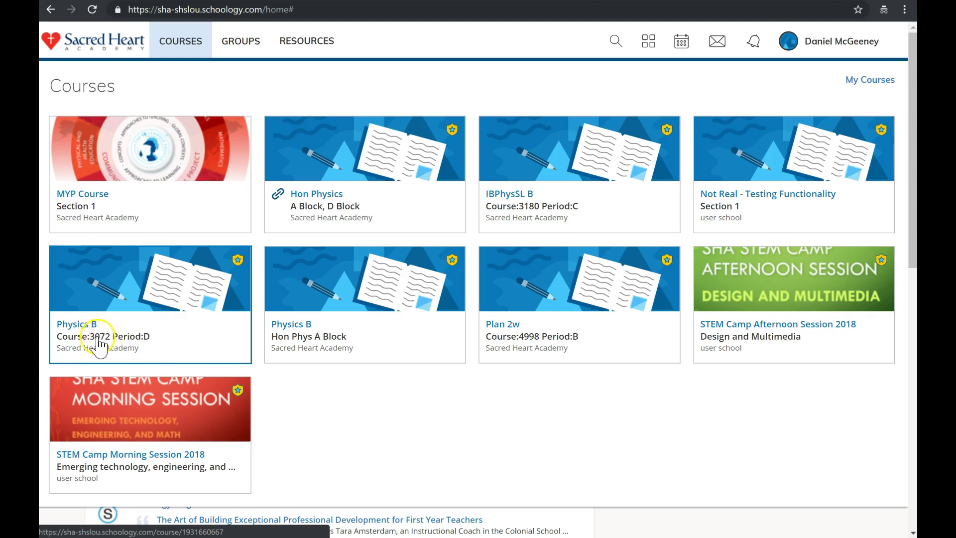
click(116, 343)
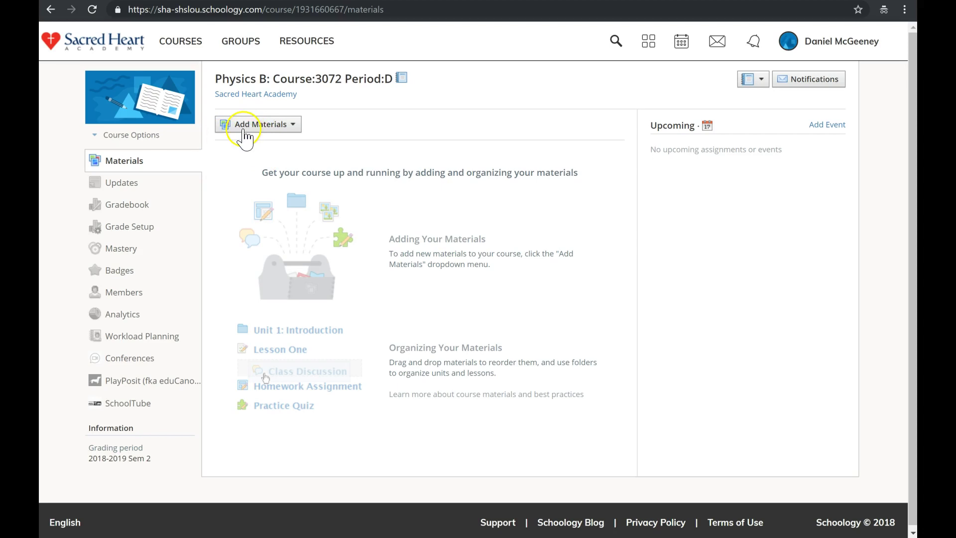
- Review the kinds of material that can be added to the Physics B course, magnifying the list for reading
click(284, 124)
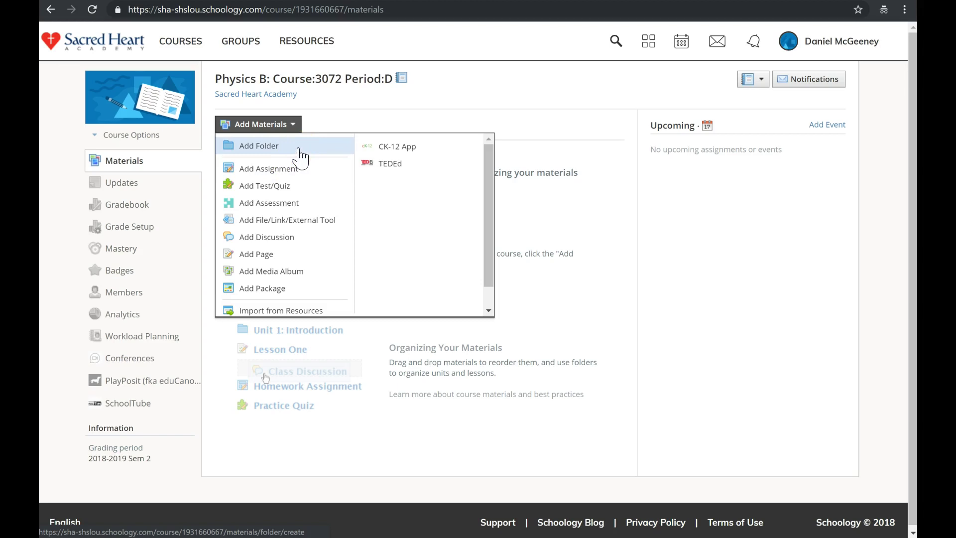
key(super+plus)
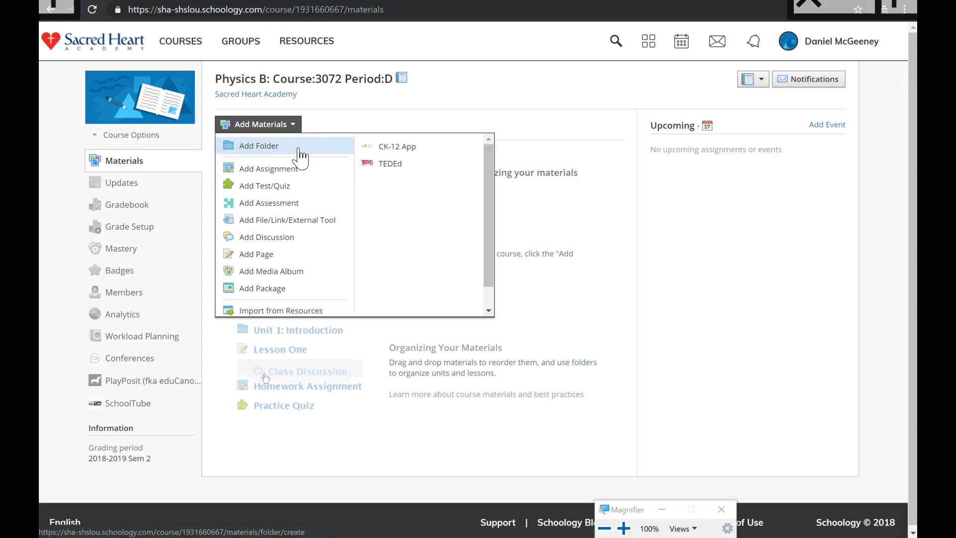
click(269, 151)
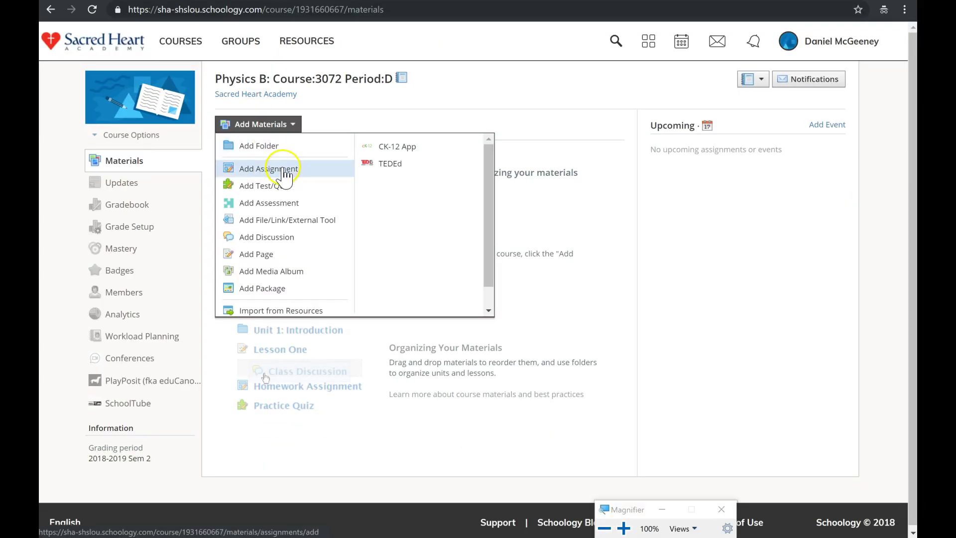
key(super+plus)
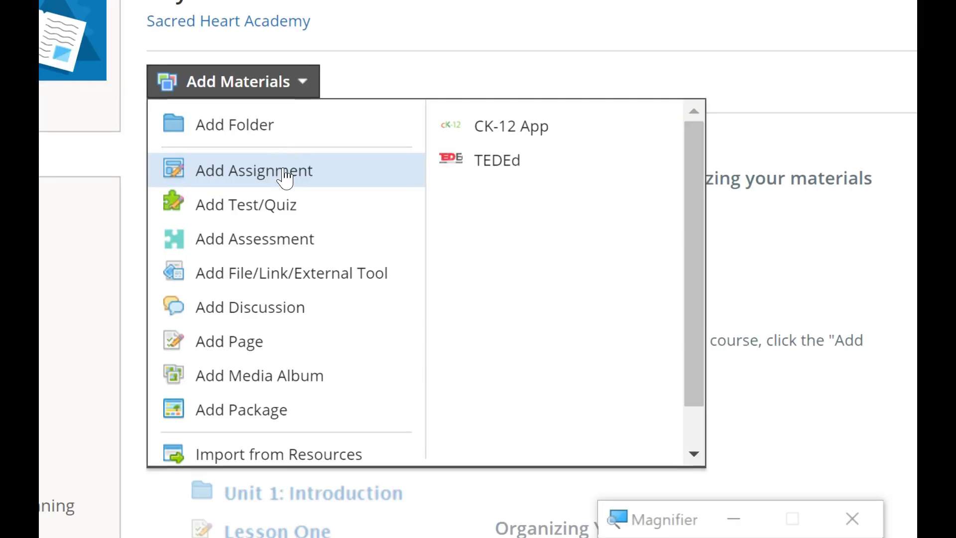
key(super+minus)
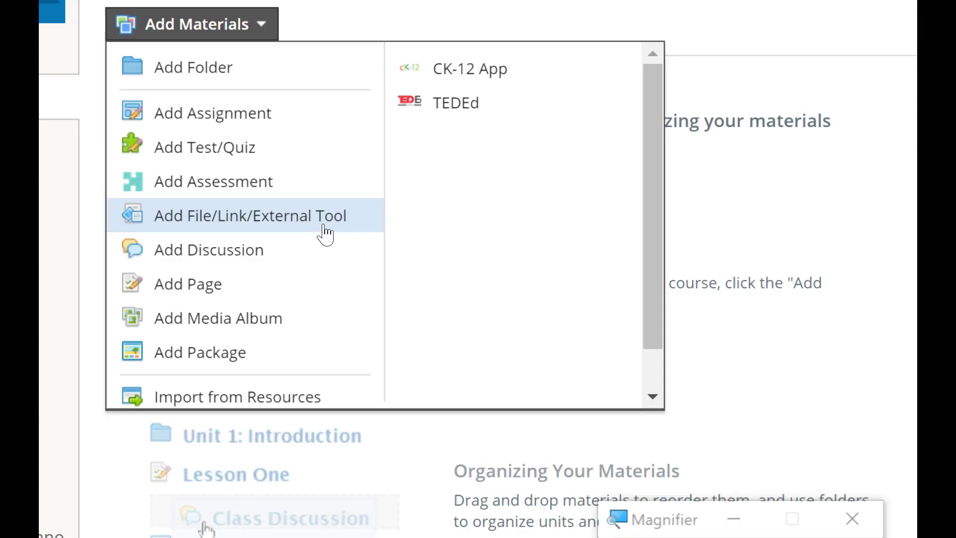
click(250, 253)
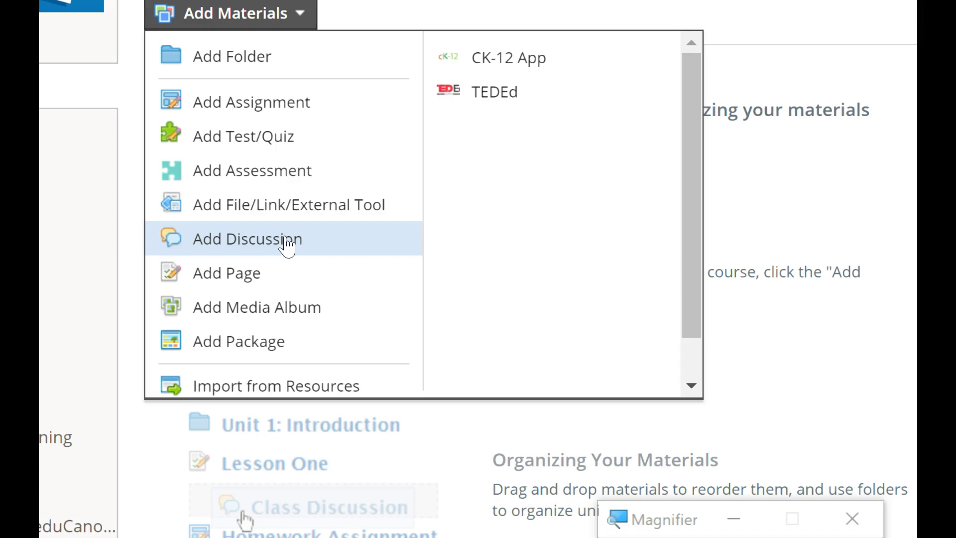
click(254, 273)
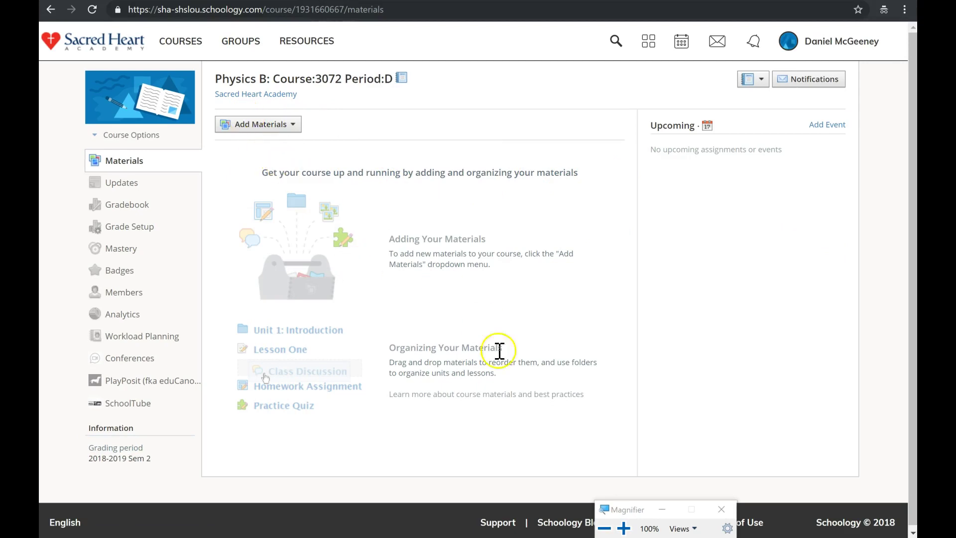
- Examine the fields of the Create Assignment form, including name, description, due date, category and scale, without creating an assignment
click(260, 124)
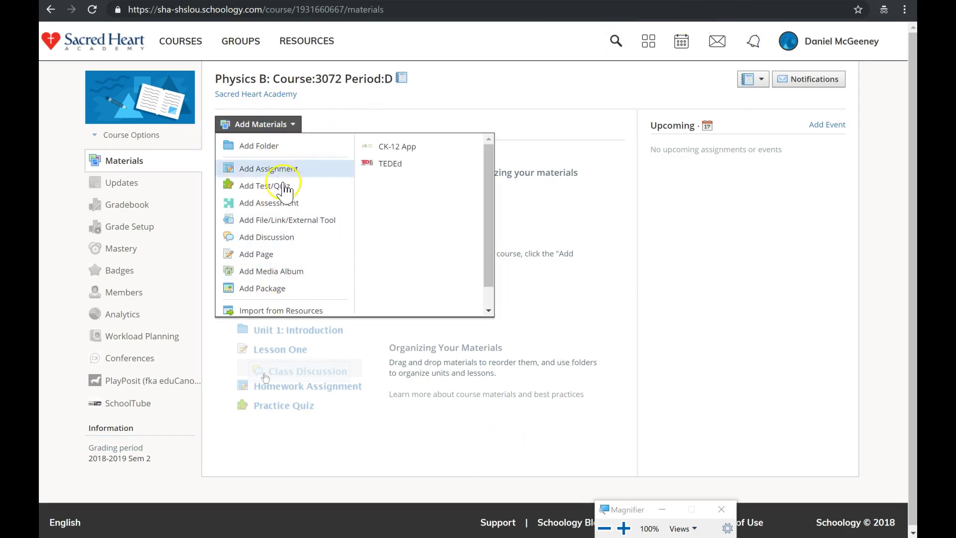
click(284, 124)
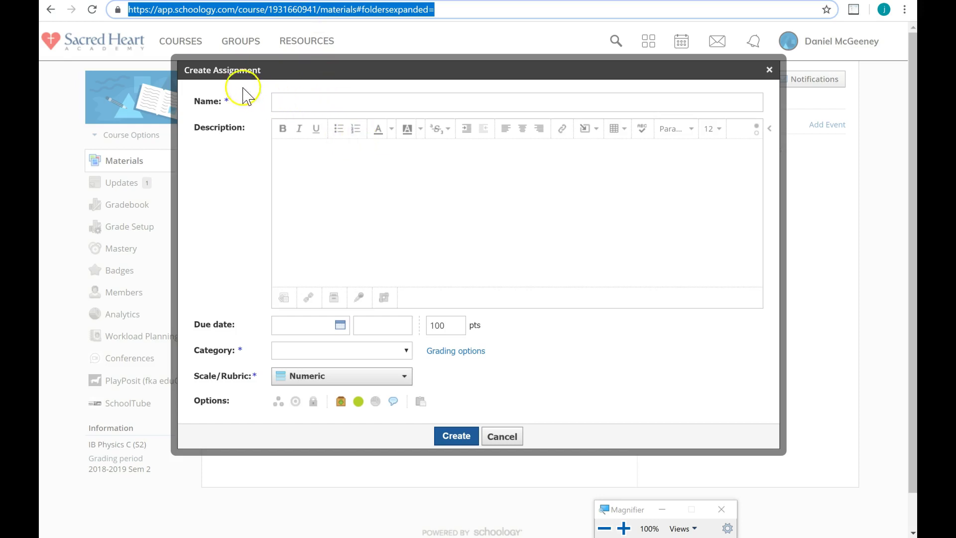
drag(186, 70, 238, 69)
click(265, 97)
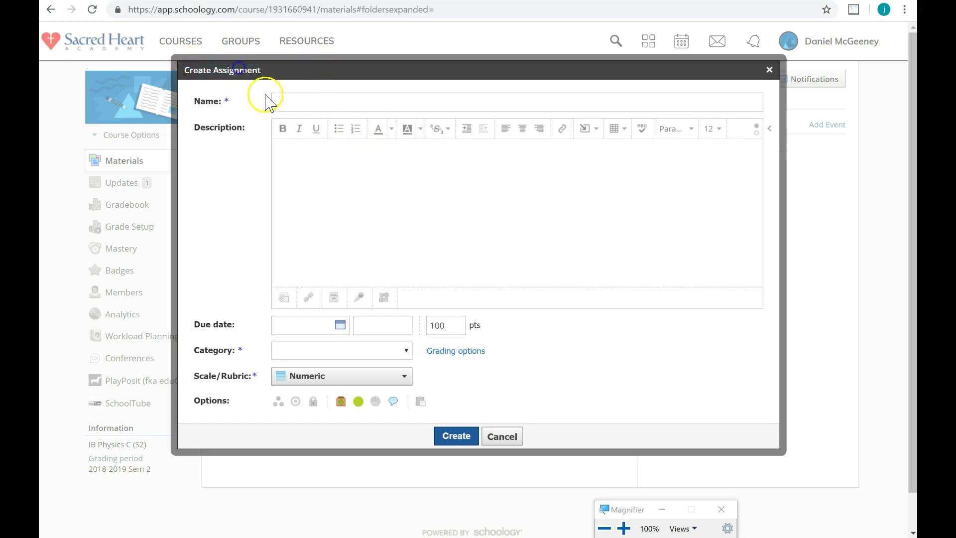
click(296, 106)
click(650, 227)
key(super+Escape)
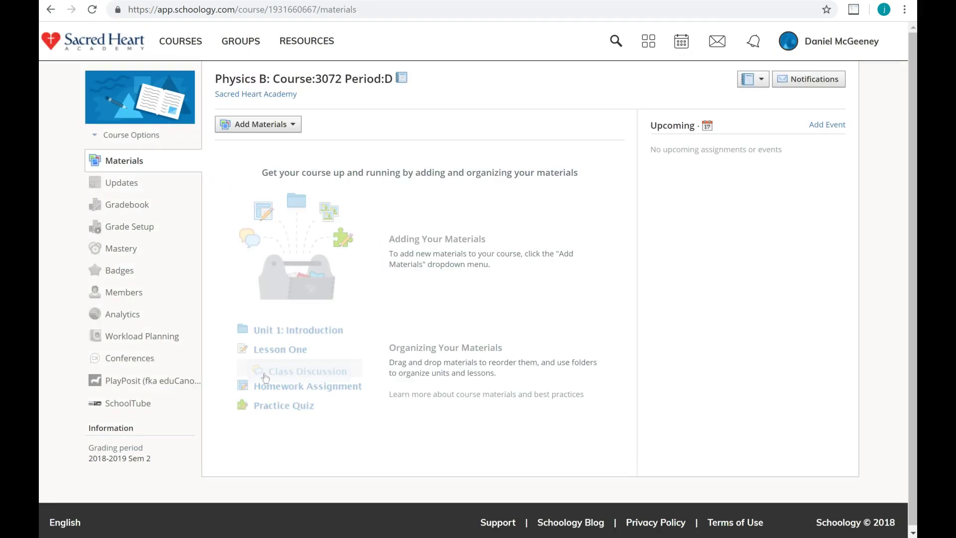
- Start a new folder in the Physics B course materials, titled "Unit 1" and coloured purple
click(268, 123)
click(257, 125)
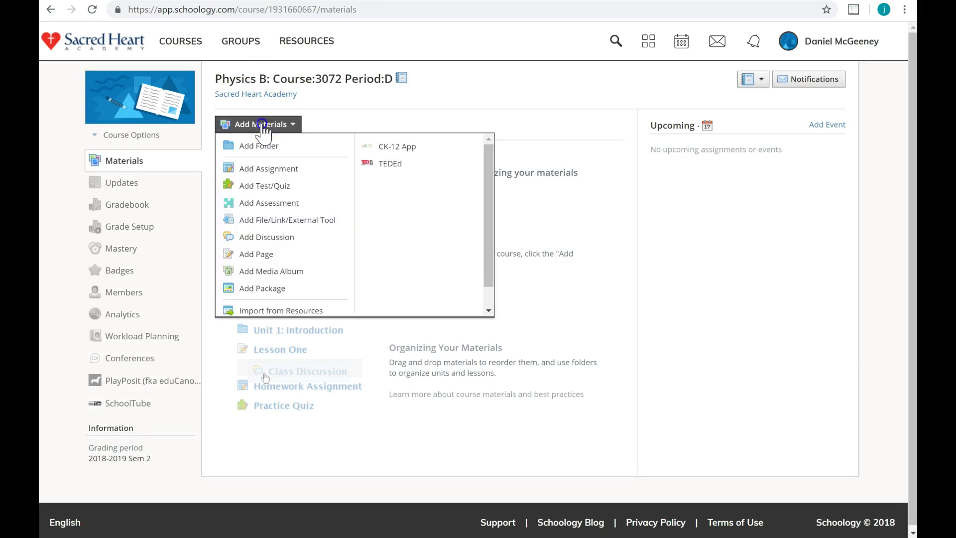
click(260, 148)
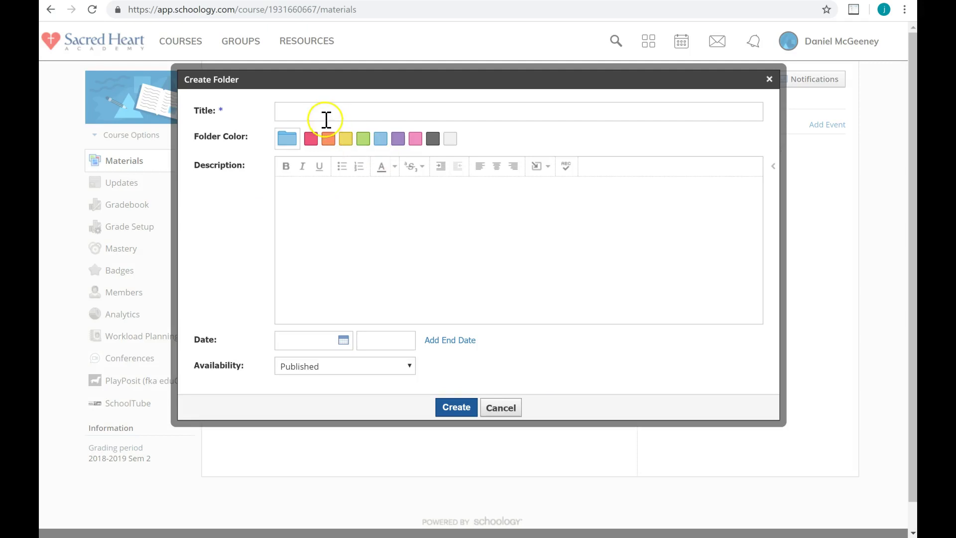
text(Unit 1)
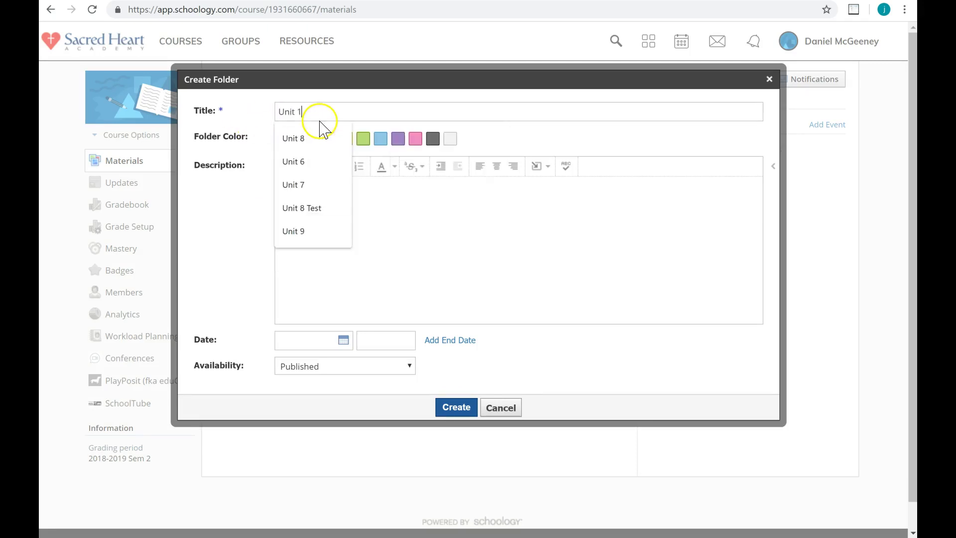
click(398, 139)
- Enter the folder description "This appears below the title." and check which content types can be inserted into it
click(387, 211)
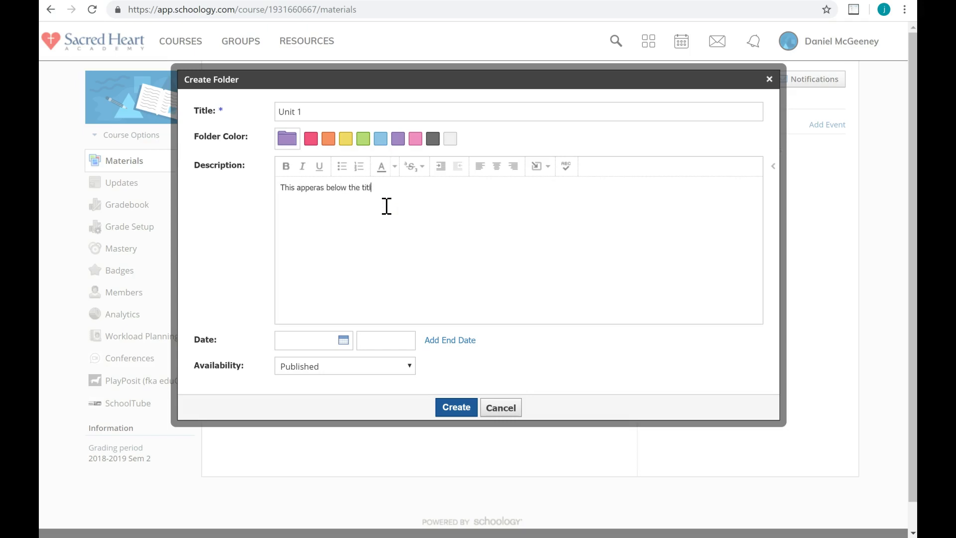
text(ap)
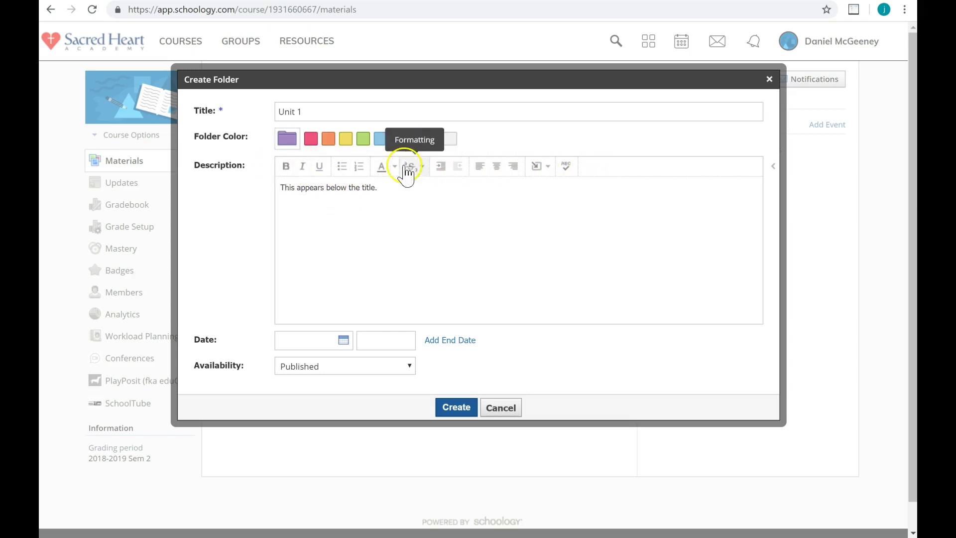
click(543, 171)
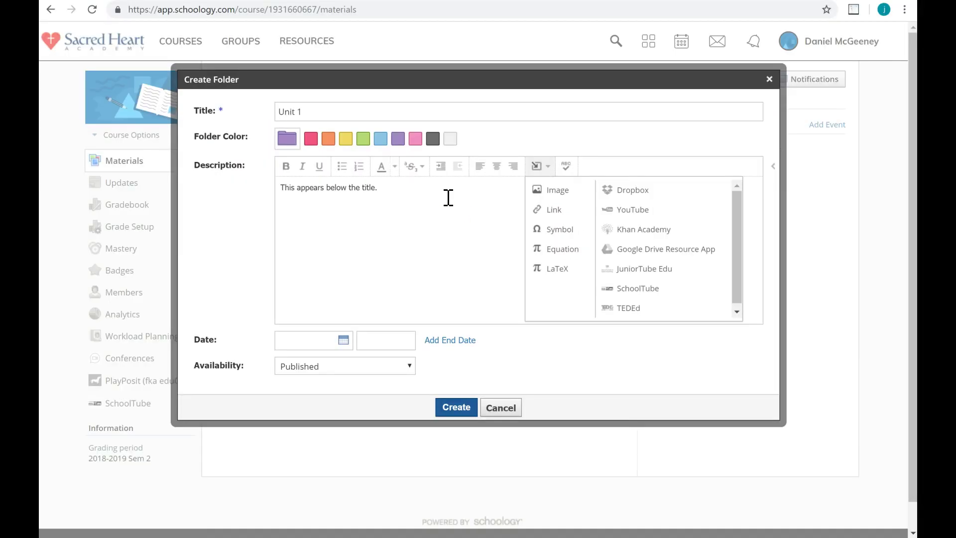
click(329, 196)
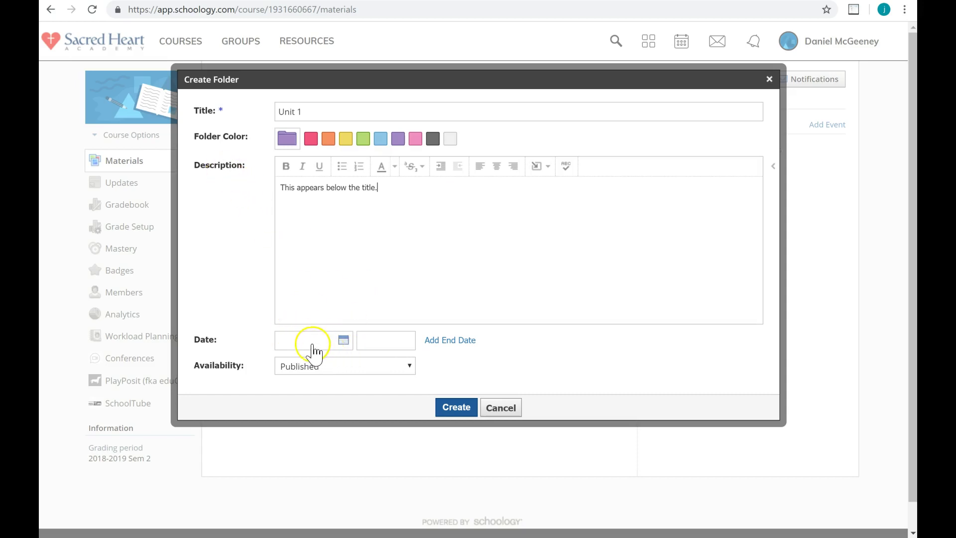
- Review the availability choices for the Unit 1 folder, keep it Published and create the folder
click(316, 366)
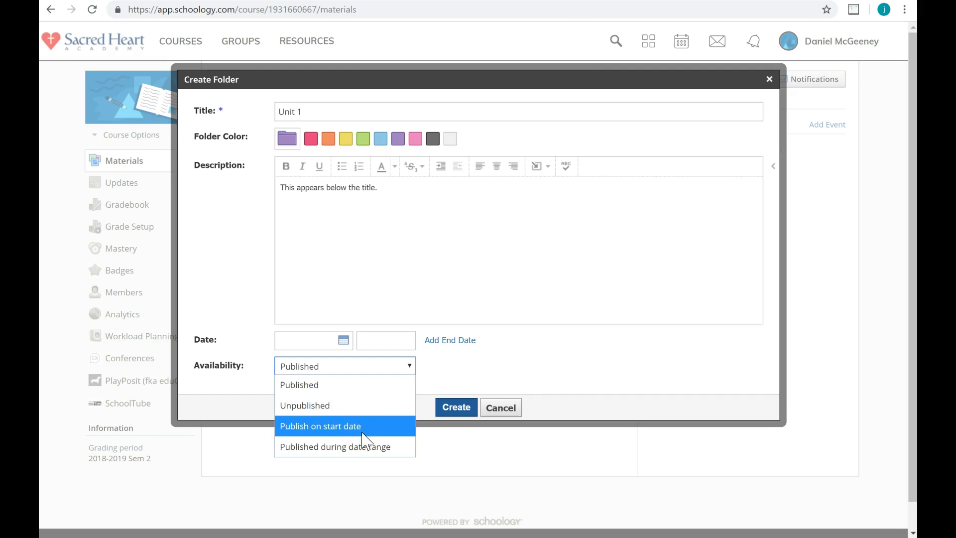
click(479, 356)
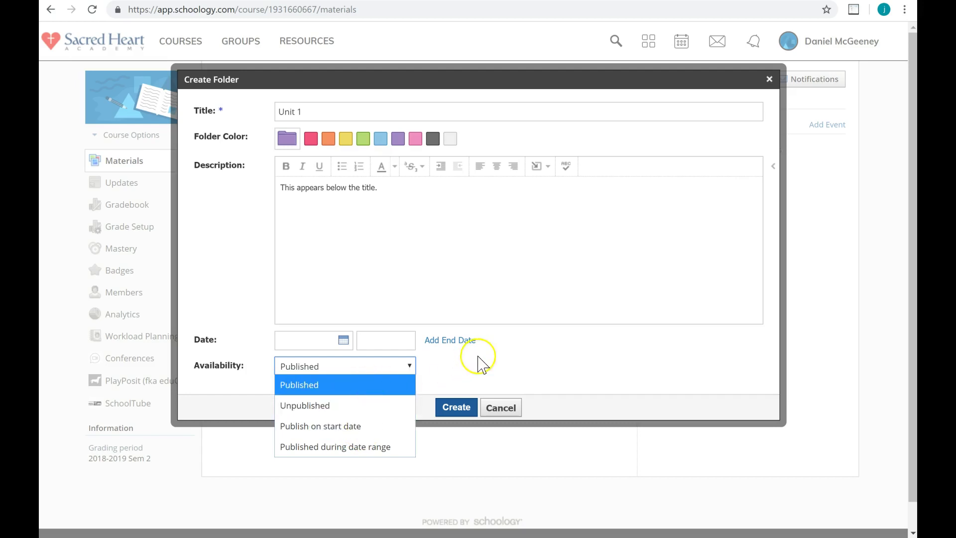
click(389, 366)
click(463, 360)
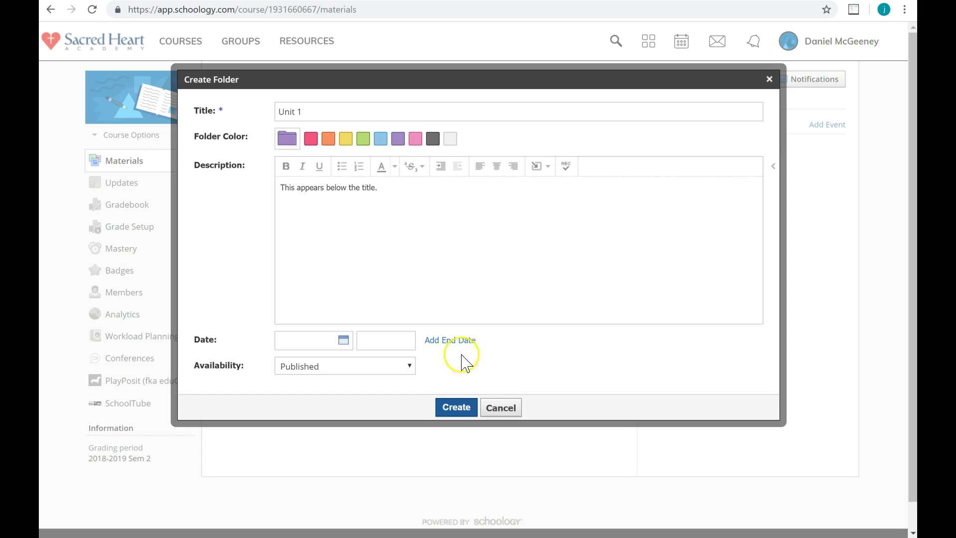
click(326, 368)
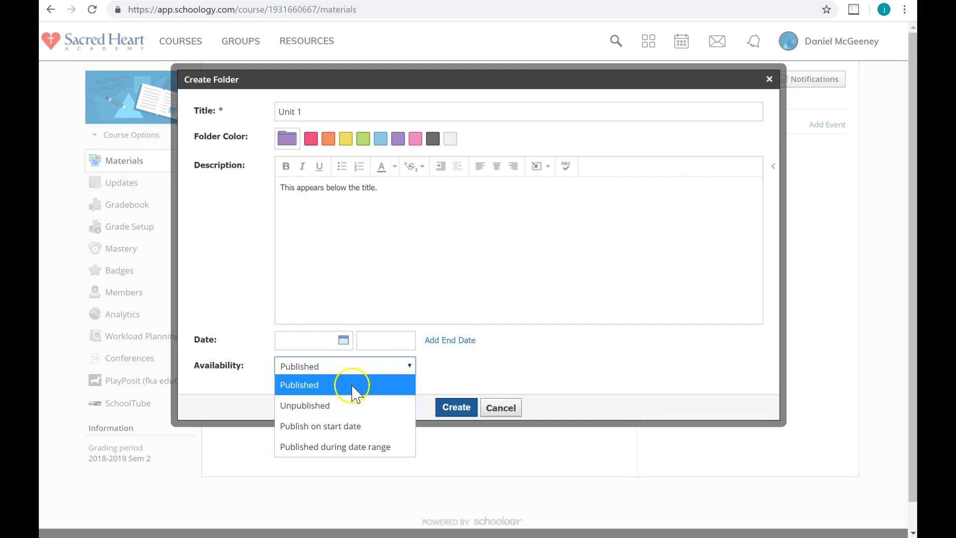
click(498, 385)
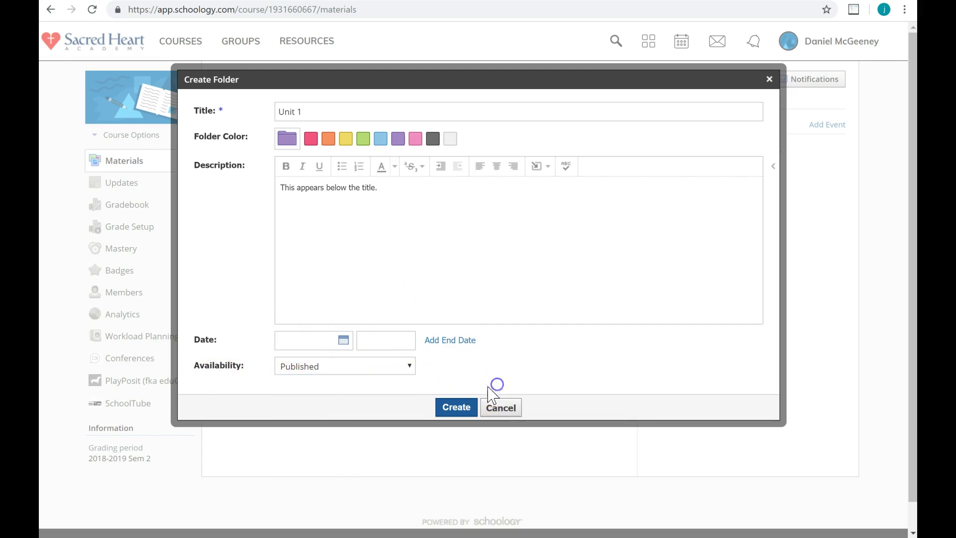
click(456, 407)
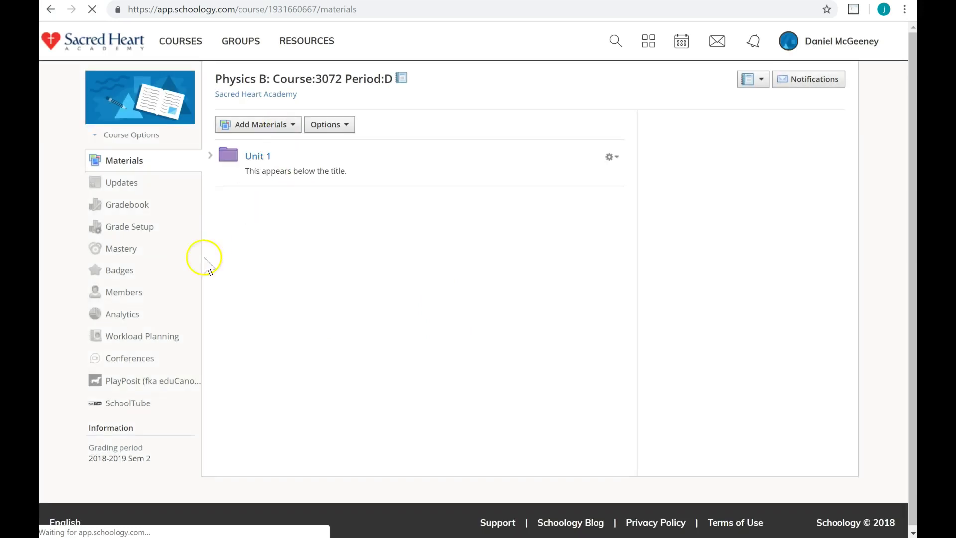
- Check the options for adding materials inside Unit 1, and create a folder titled "HW" below it
click(210, 157)
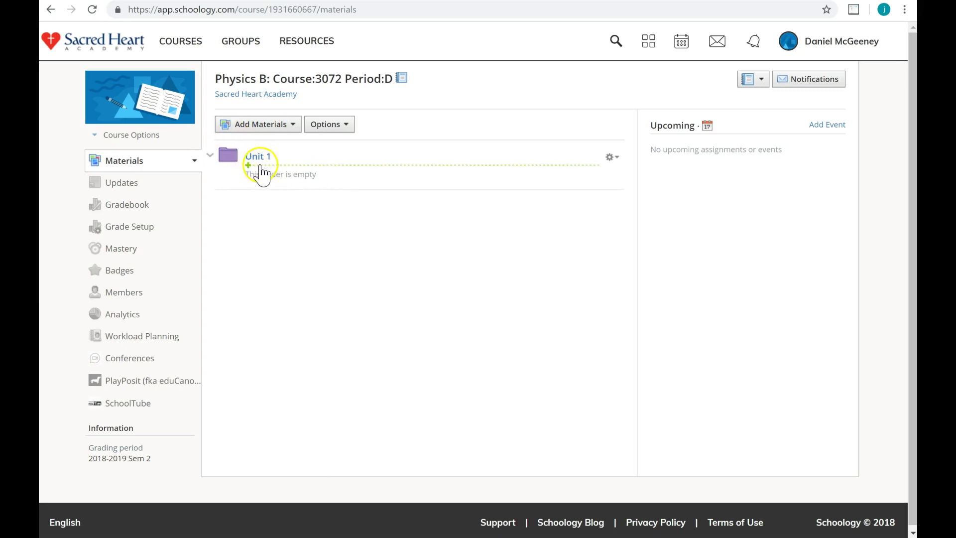
click(330, 167)
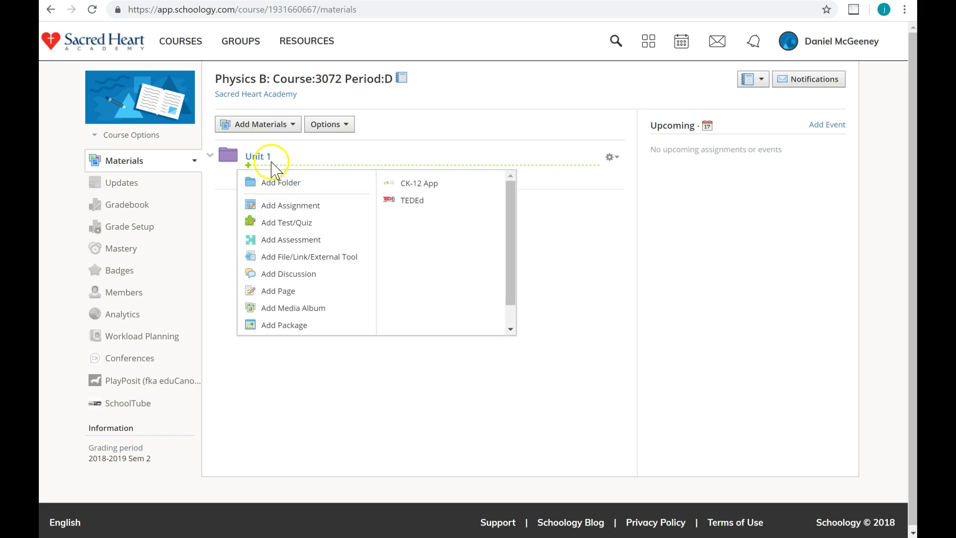
click(223, 190)
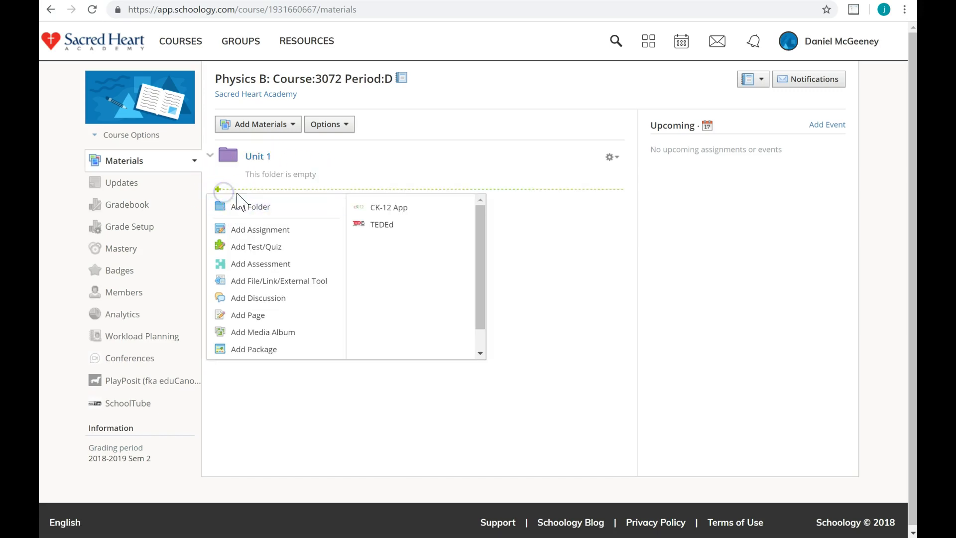
click(263, 205)
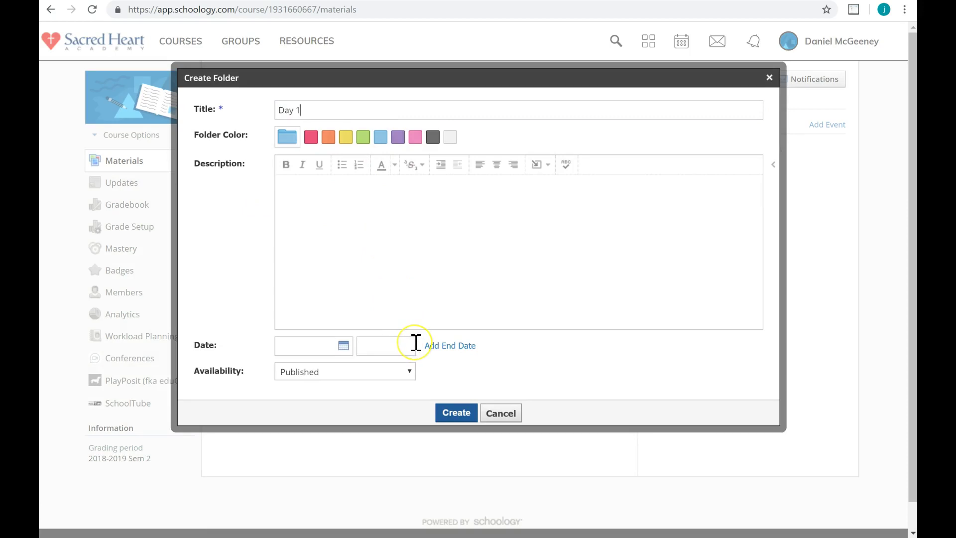
text(HW)
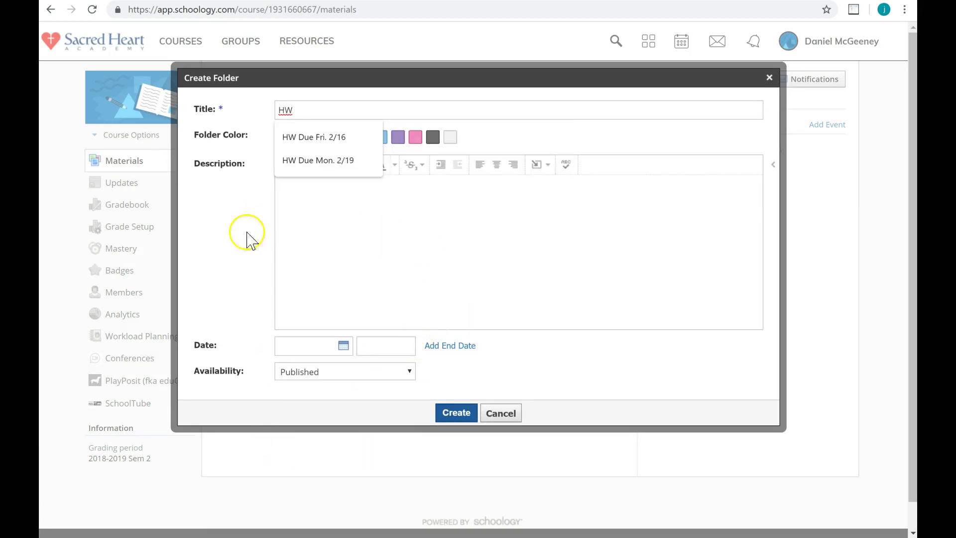
click(228, 231)
click(451, 416)
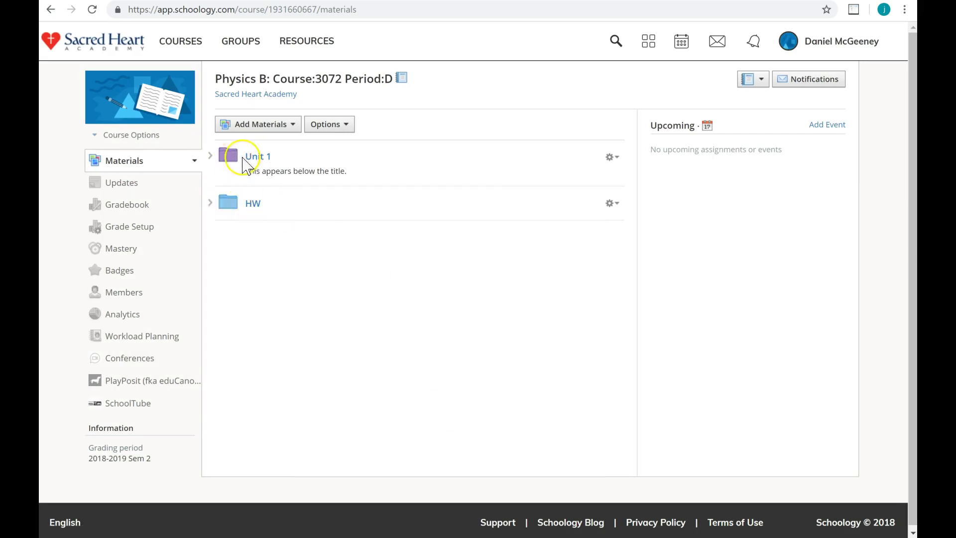
- Expand the HW and Unit 1 folders and move HW inside Unit 1
click(209, 201)
click(210, 155)
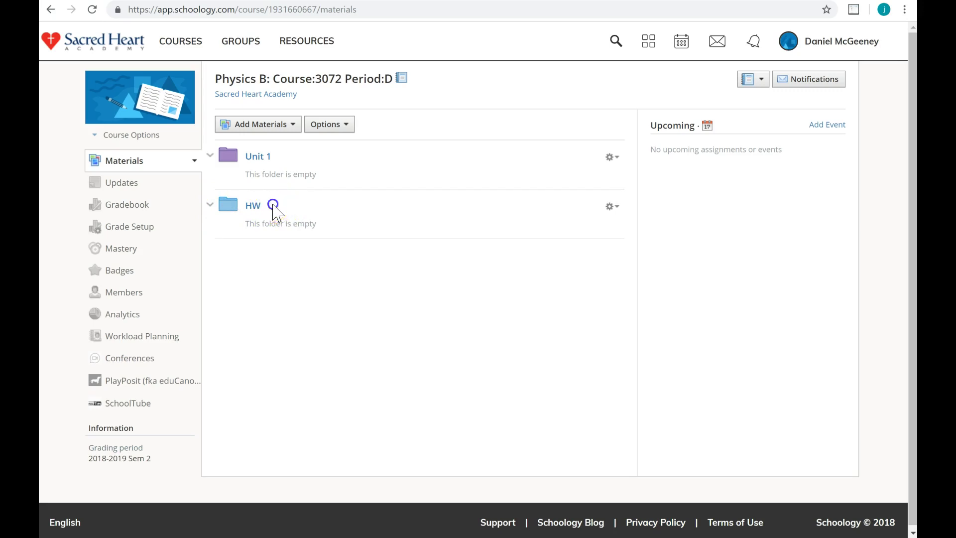
drag(273, 205, 277, 172)
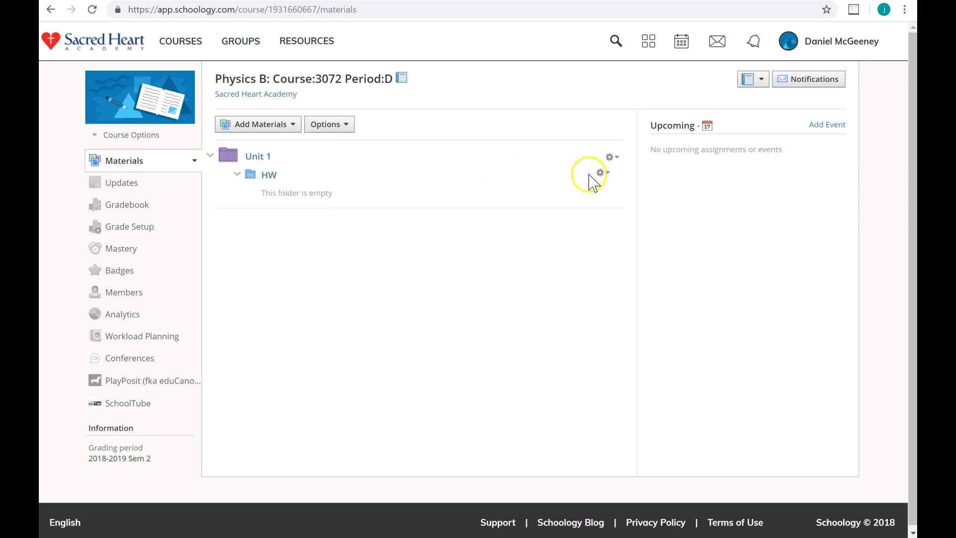
- Check the available destinations for moving the HW folder, without moving it
click(604, 175)
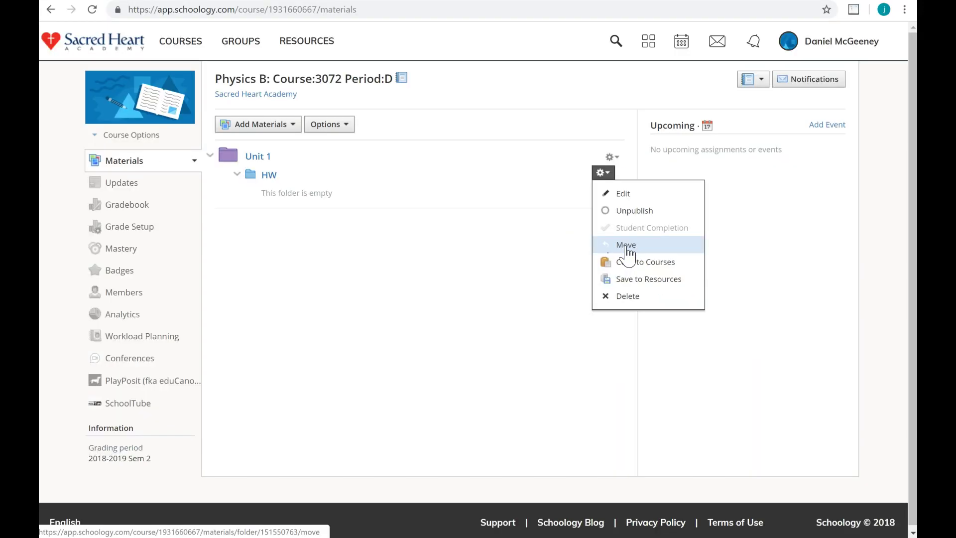
click(627, 245)
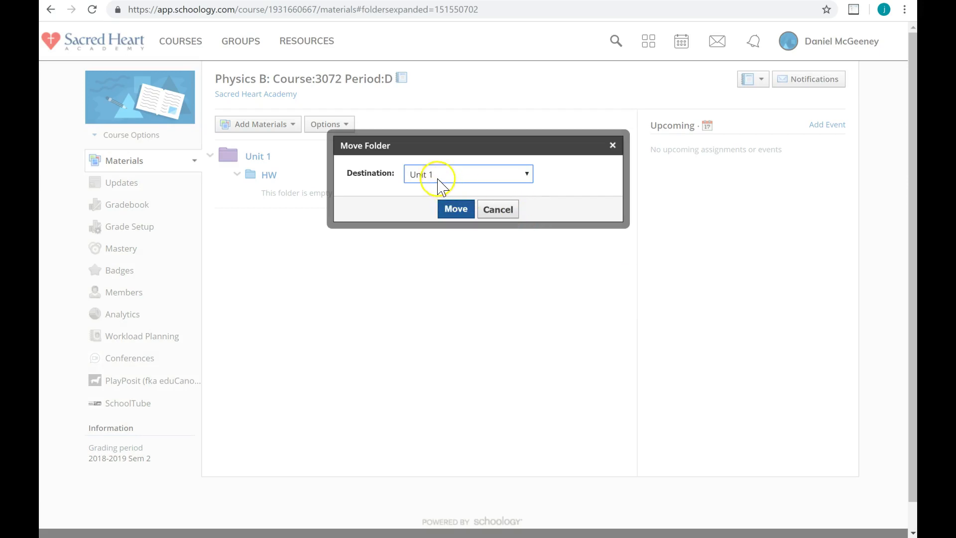
click(437, 177)
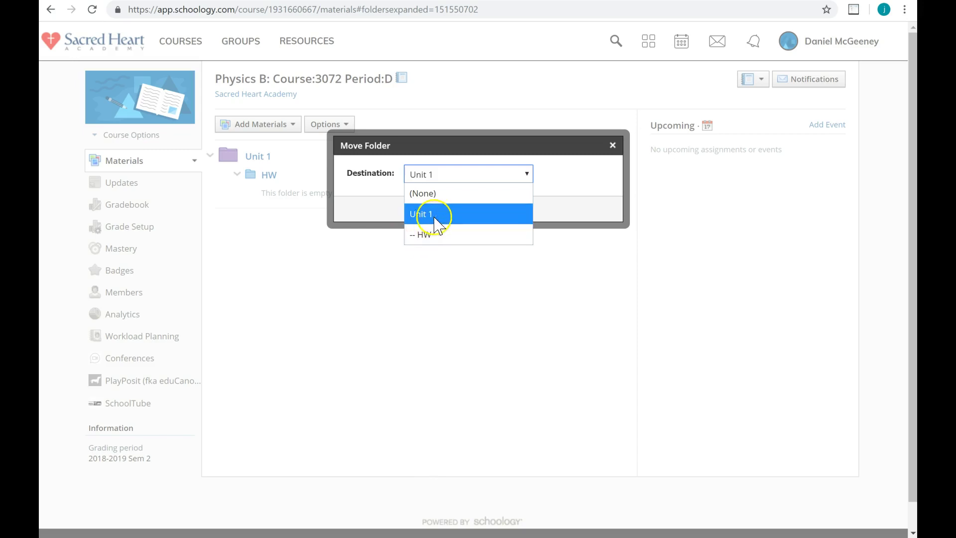
click(601, 204)
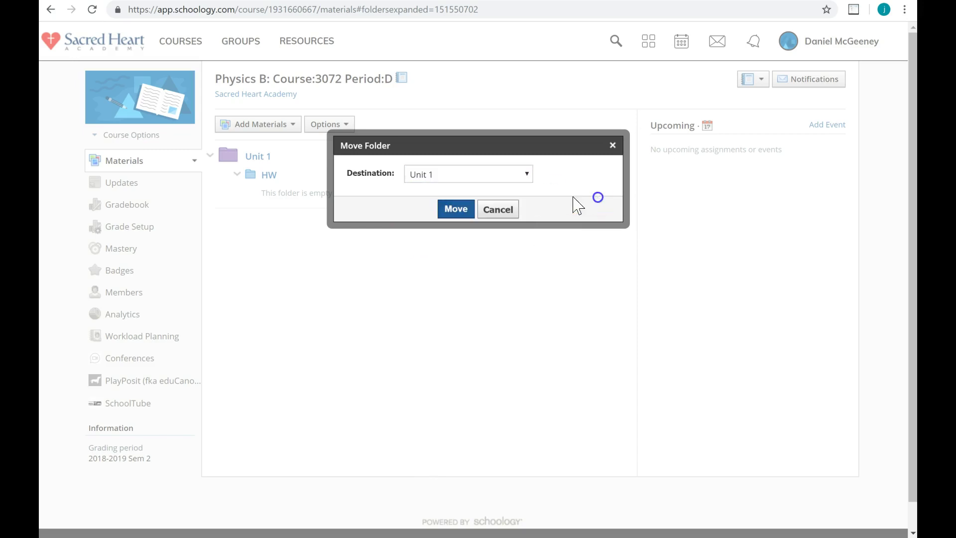
click(499, 209)
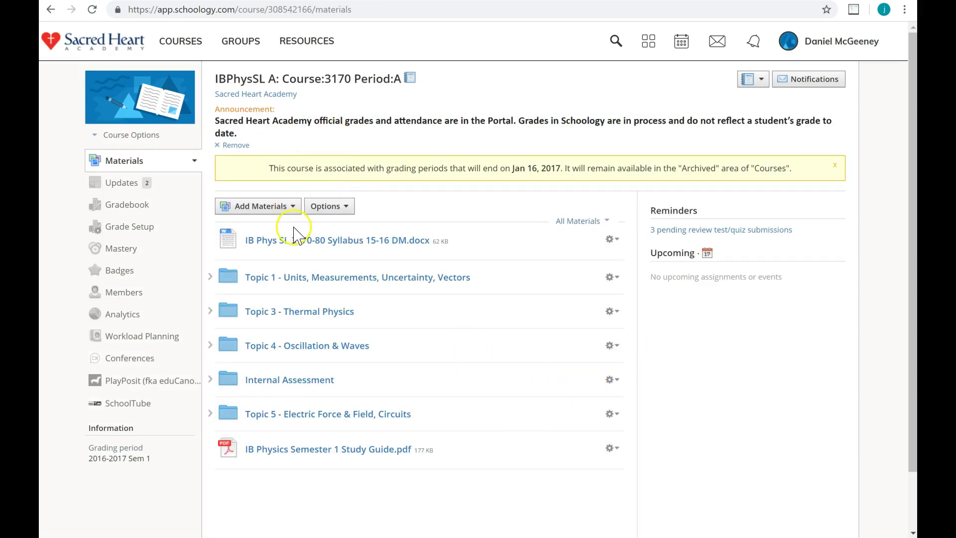
- Expand the Topic 1, Topic 3, Topic 4, Internal Assessment and Topic 5 folders in the IBPhysSL A course to examine their contents
scroll(291, 227, down, 2)
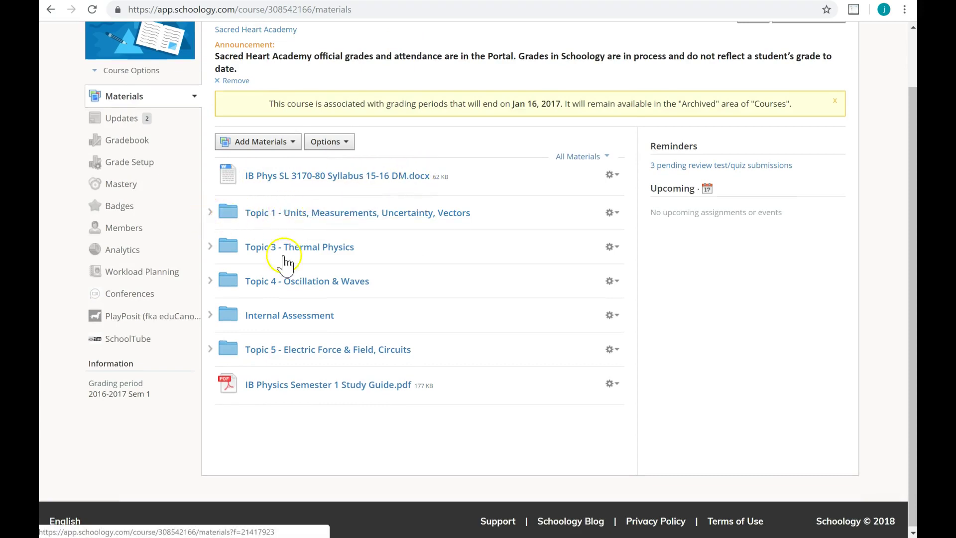
click(211, 213)
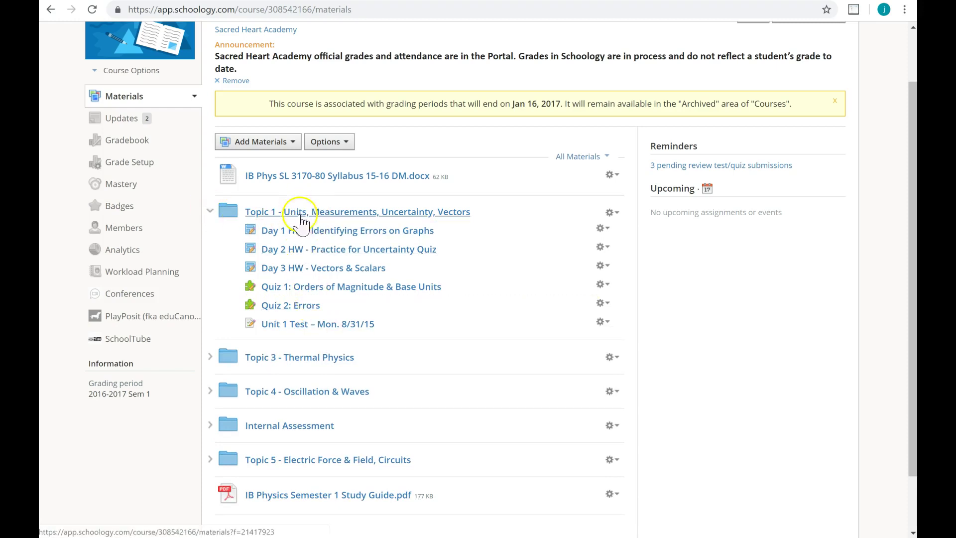
scroll(213, 309, down, 2)
click(209, 289)
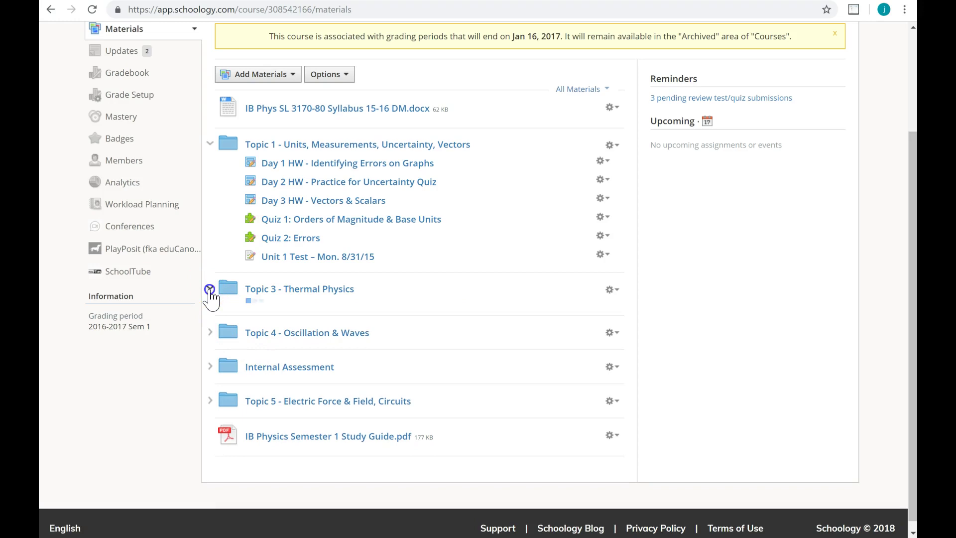
scroll(218, 356, down, 3)
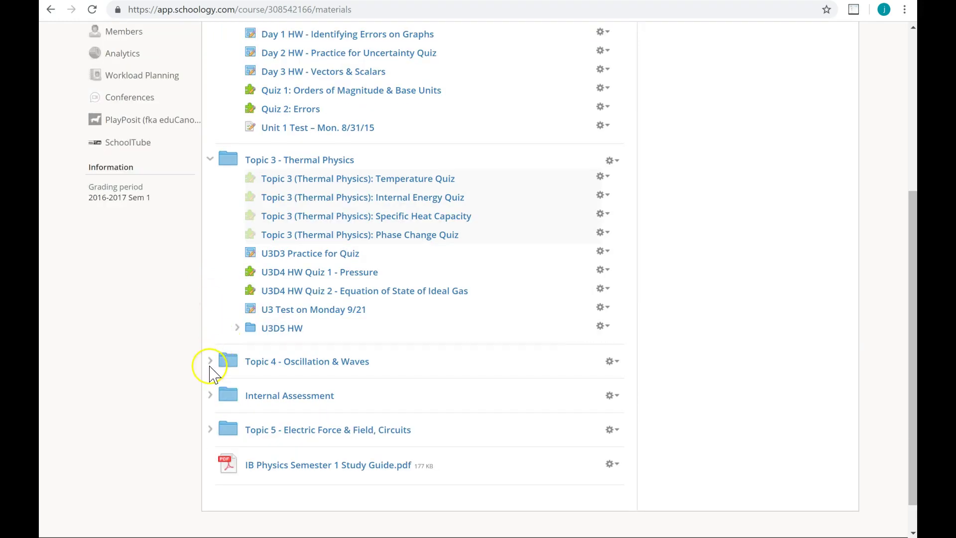
click(209, 362)
scroll(209, 367, down, 5)
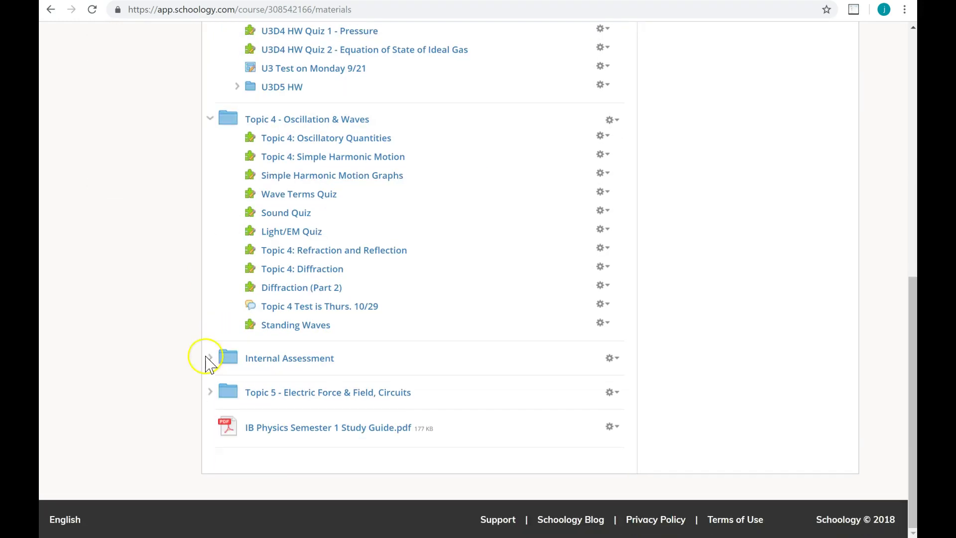
click(210, 393)
click(210, 358)
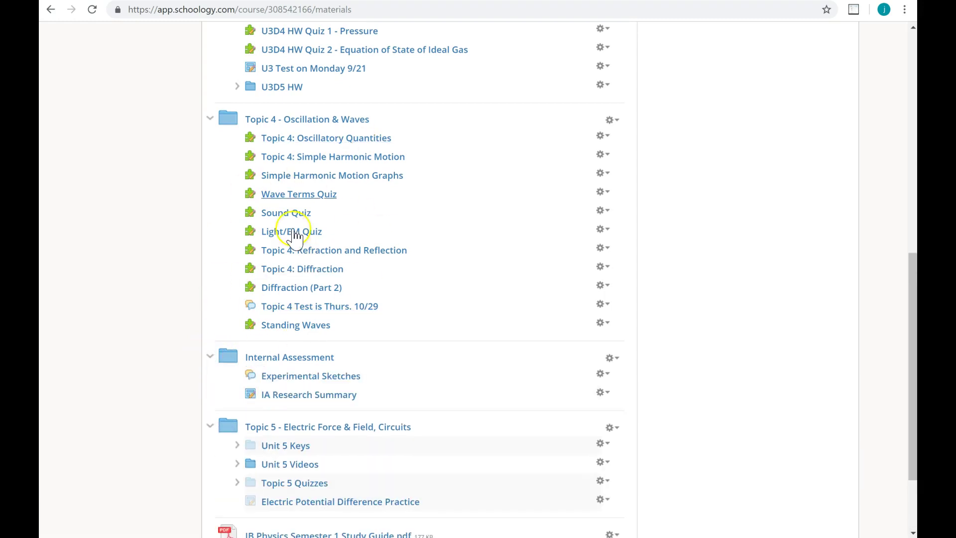
scroll(383, 253, down, 2)
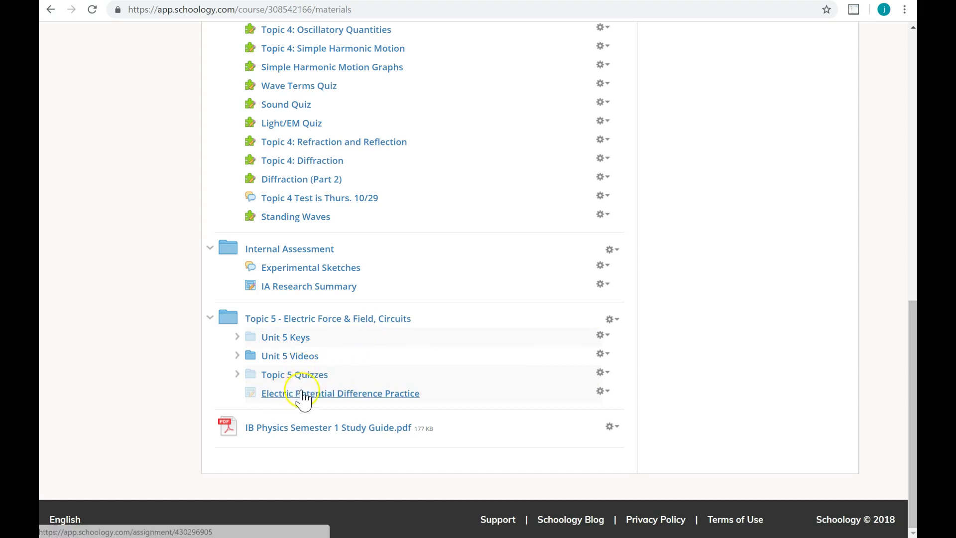
- Review how the IBPhysSL A materials are organised, expanding the U3D5 HW subfolder under Topic 3 - Thermal Physics
scroll(306, 393, up, 15)
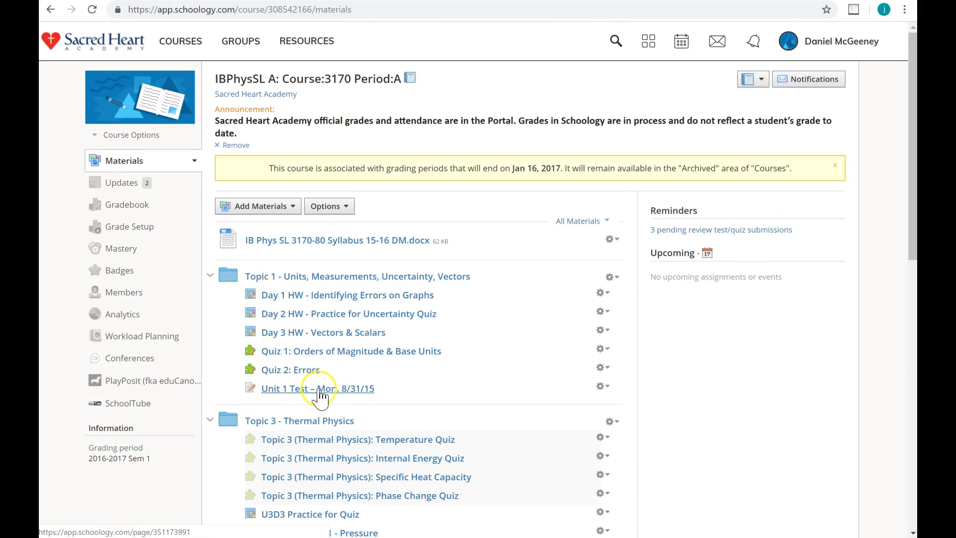
scroll(324, 391, down, 5)
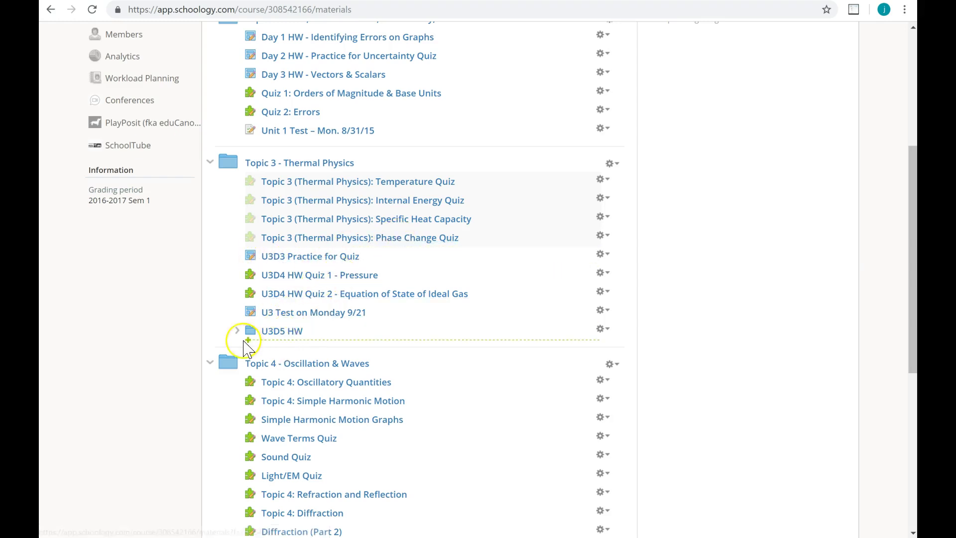
click(238, 331)
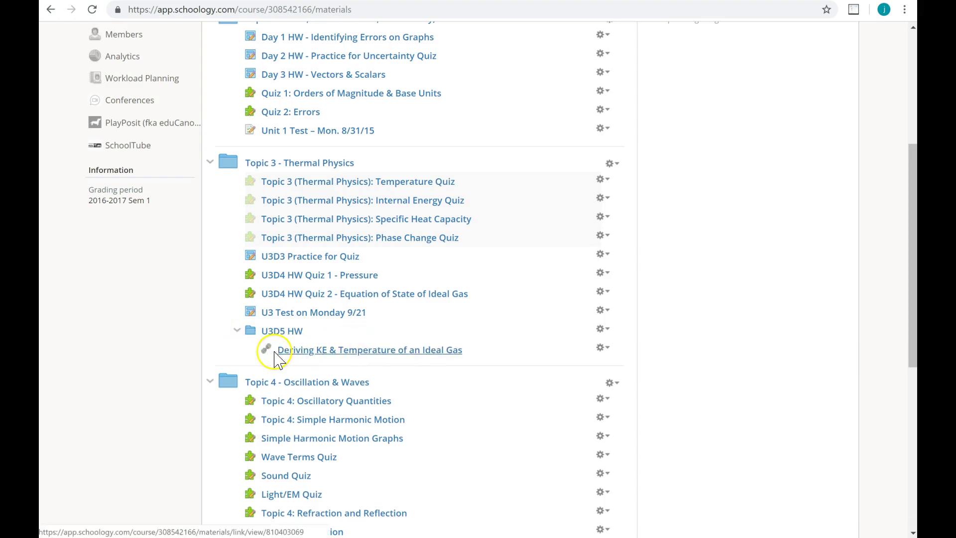
scroll(303, 358, down, 6)
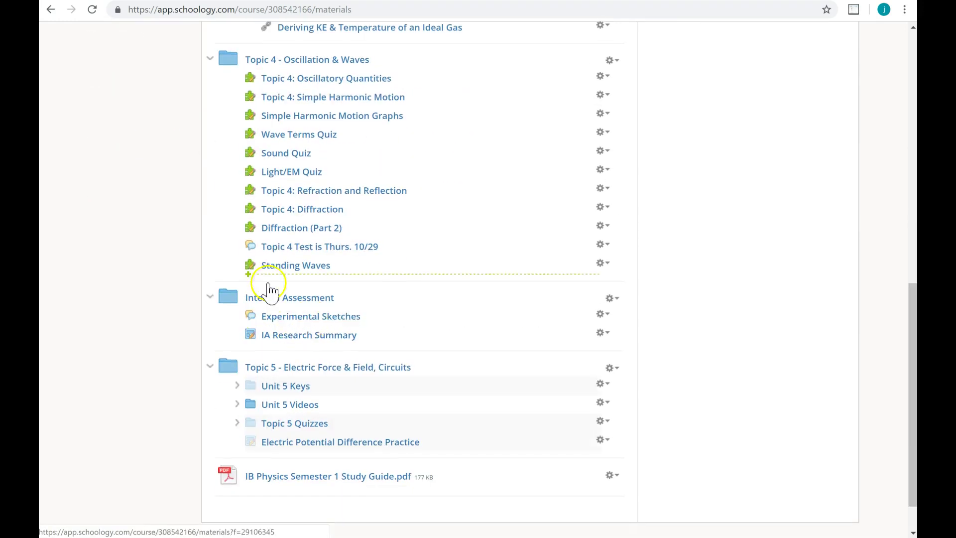
drag(283, 260, 260, 121)
scroll(390, 252, up, 7)
scroll(383, 244, up, 2)
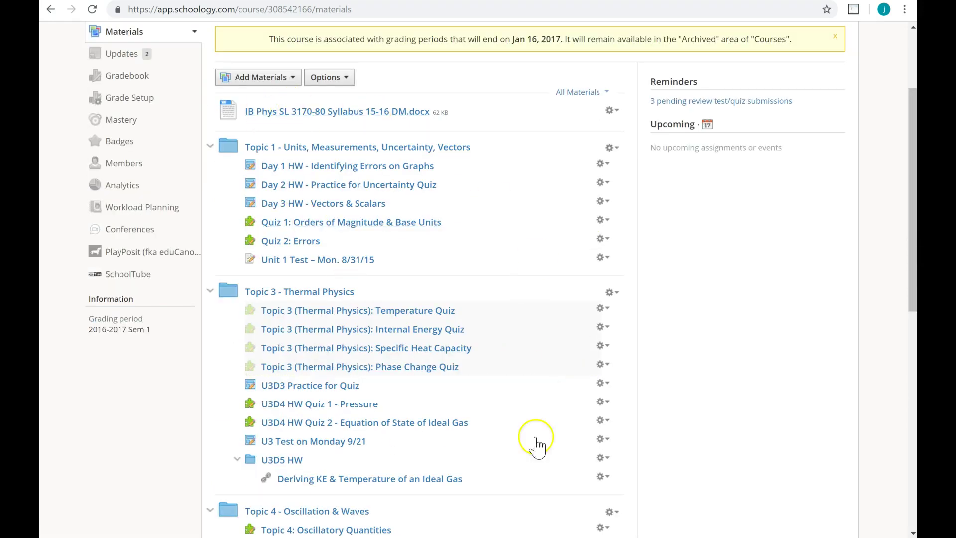
- Open the Day 1 HW - Identifying Errors on Graphs assignment for editing and examine its description, attachment, due date, points and grading options
click(604, 165)
click(620, 188)
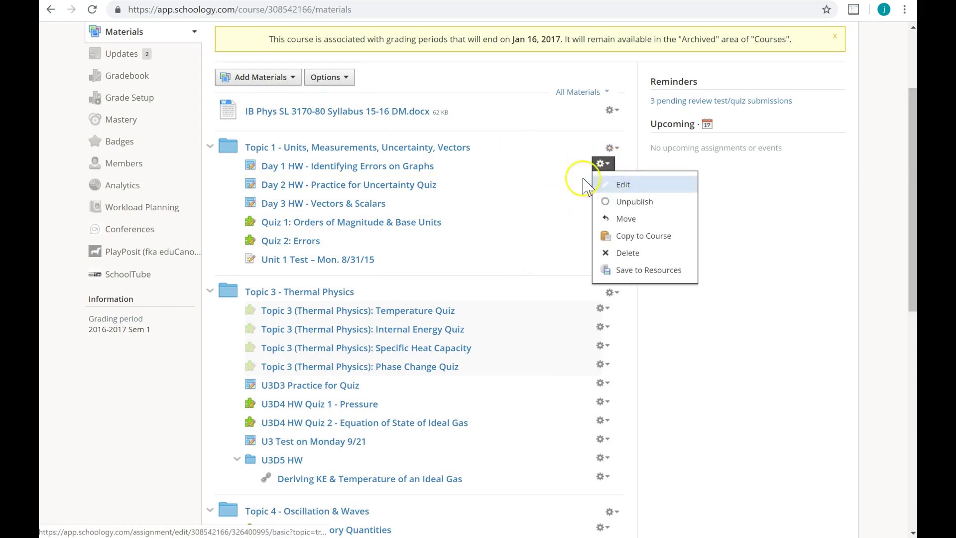
click(622, 186)
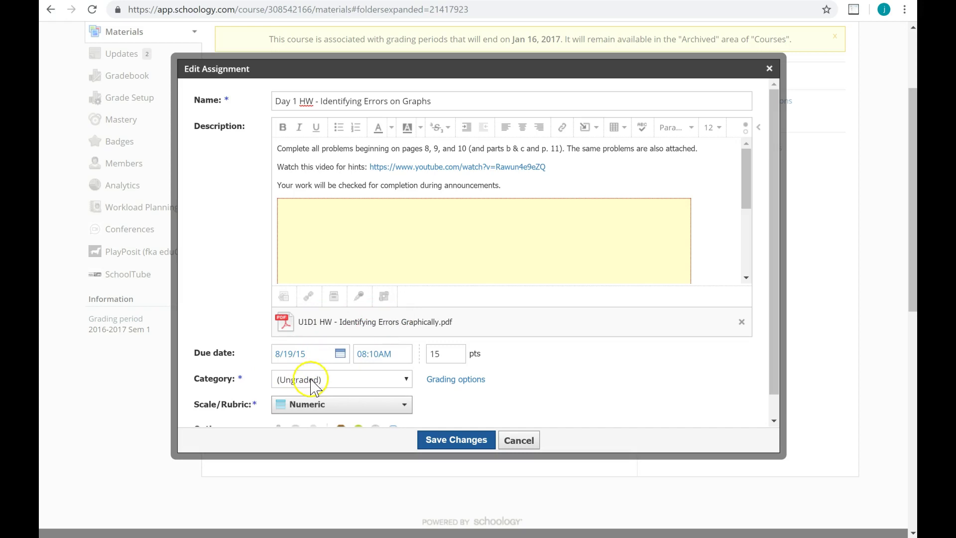
scroll(425, 404, down, 2)
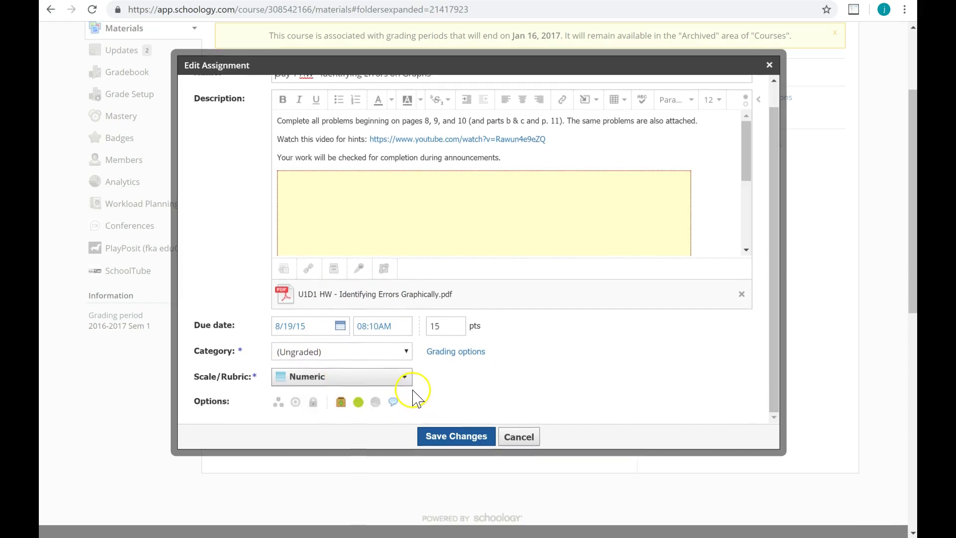
scroll(417, 388, down, 3)
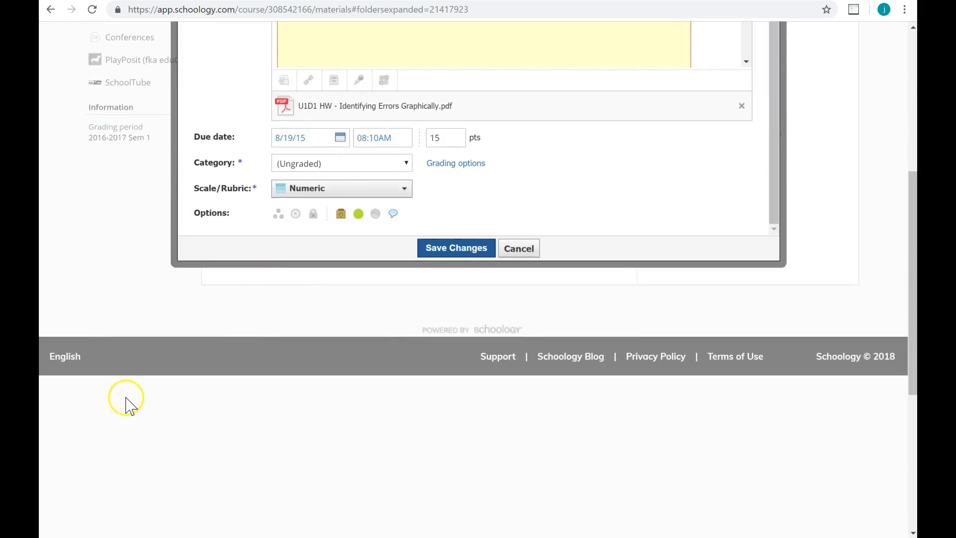
scroll(124, 401, up, 6)
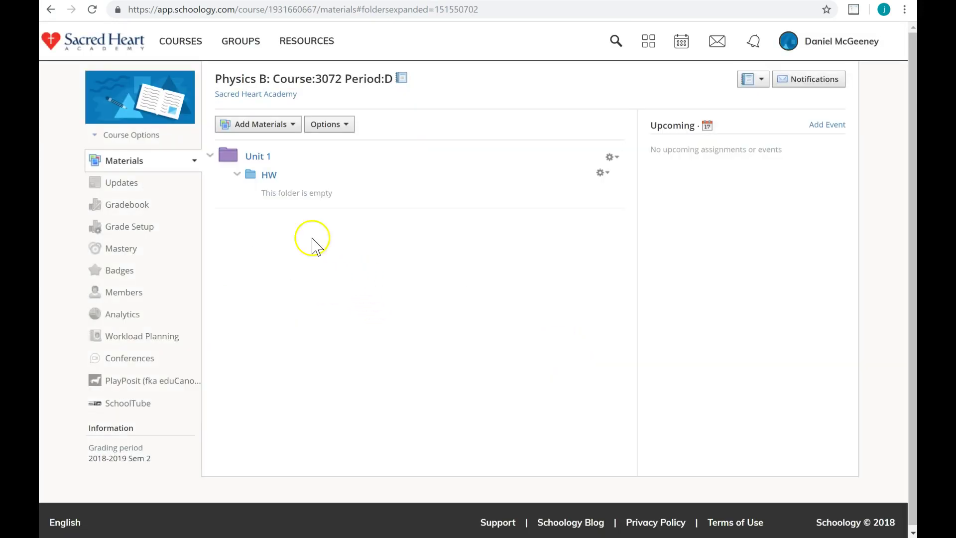
- Check the material types that can be added to the Physics B course, and view its Updates page
click(272, 121)
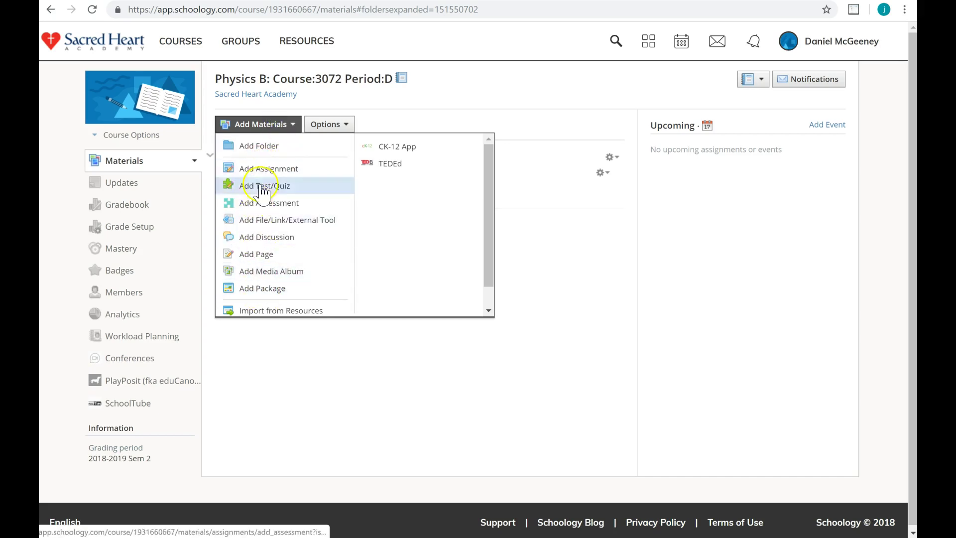
click(572, 315)
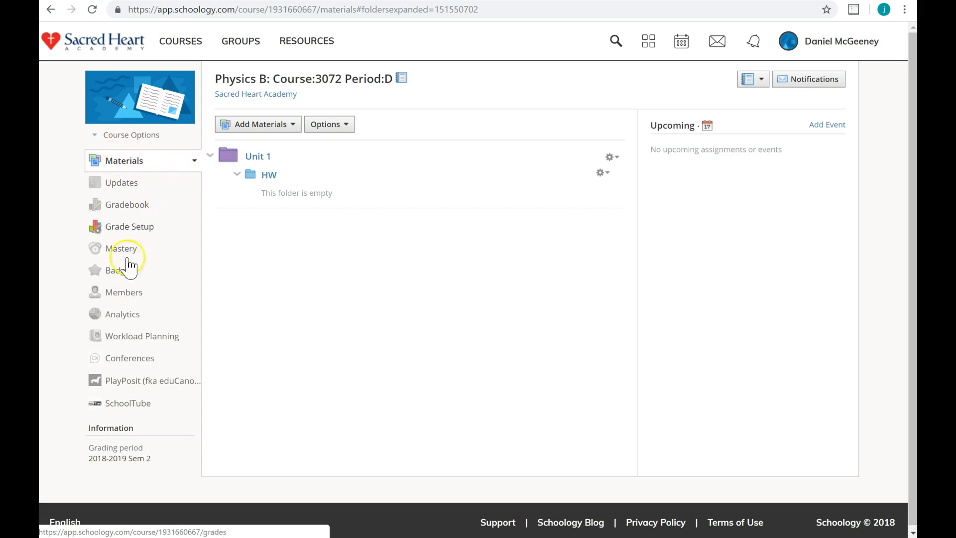
click(119, 185)
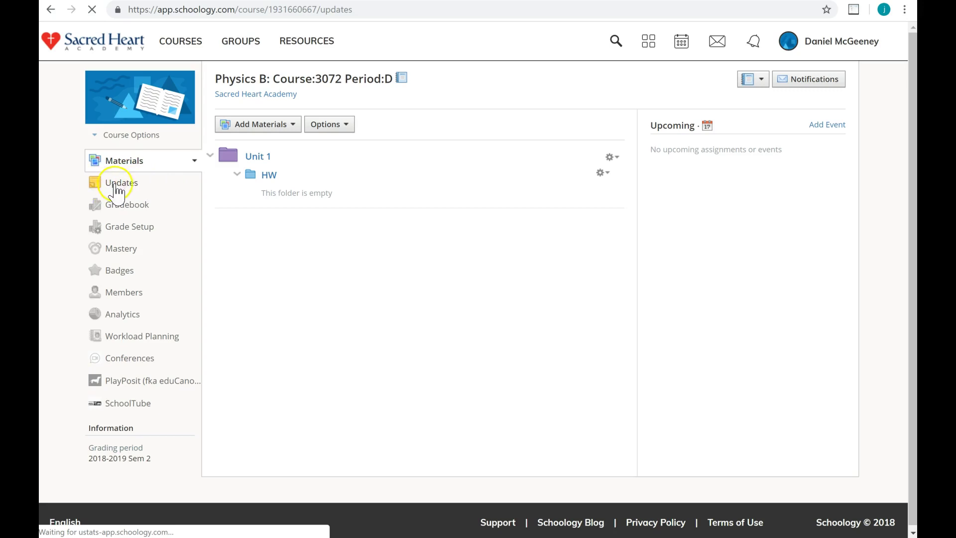
click(281, 128)
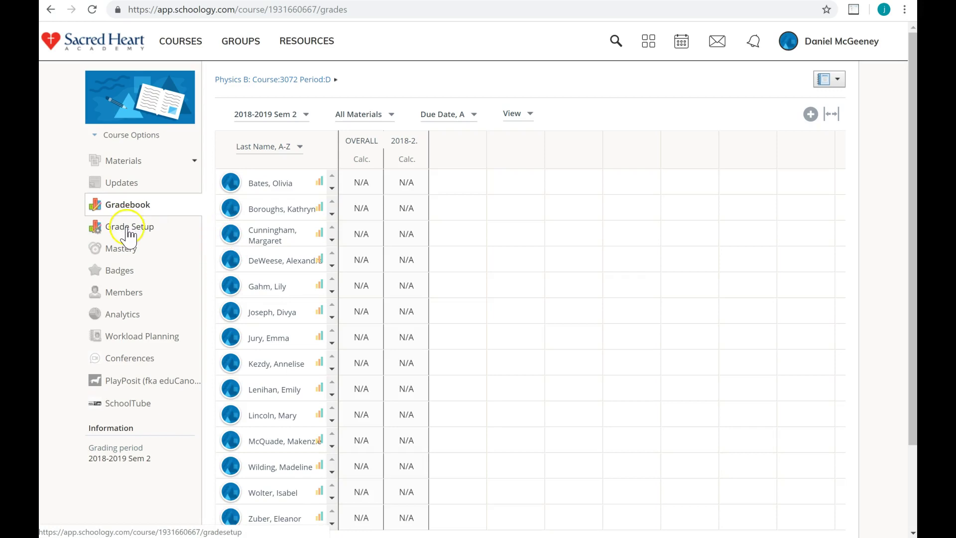
- Open the course's Grade Setup, show the rubrics and check the choices for adding a scale or rubric
click(111, 231)
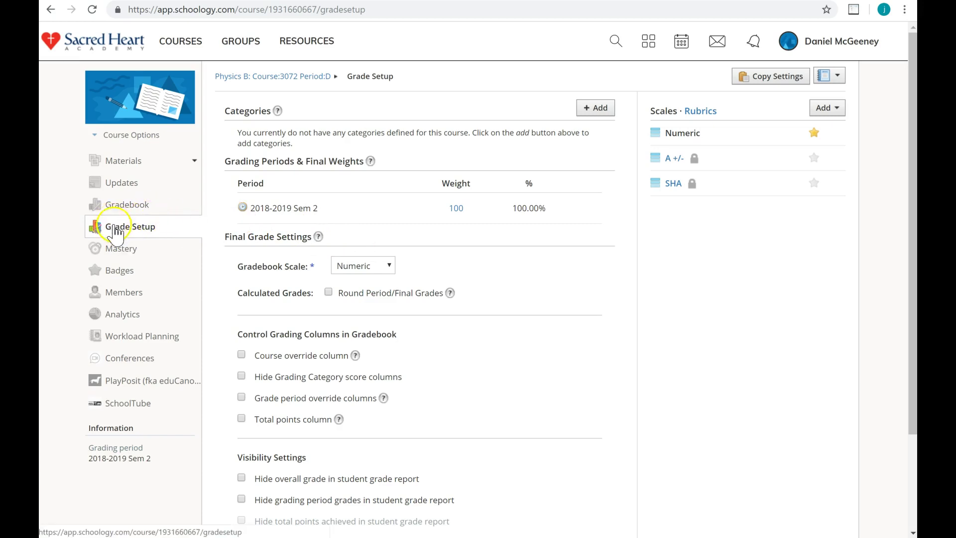
click(706, 118)
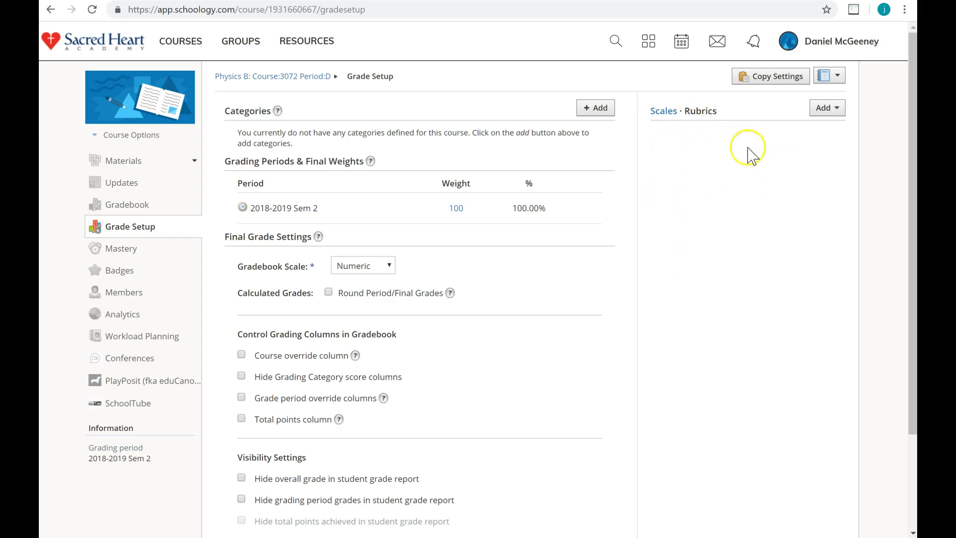
click(835, 112)
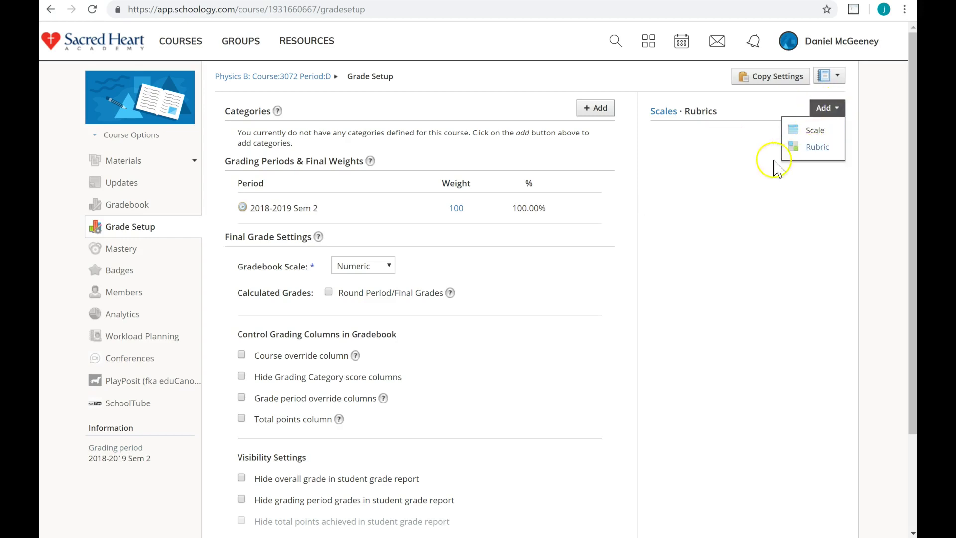
click(768, 219)
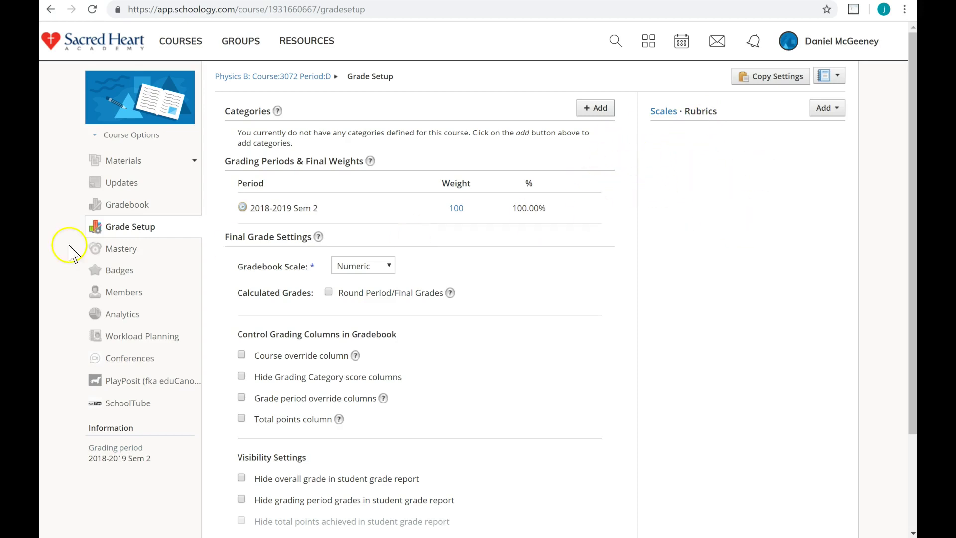
- Review the Physics B course's member list and return to the course materials
click(120, 298)
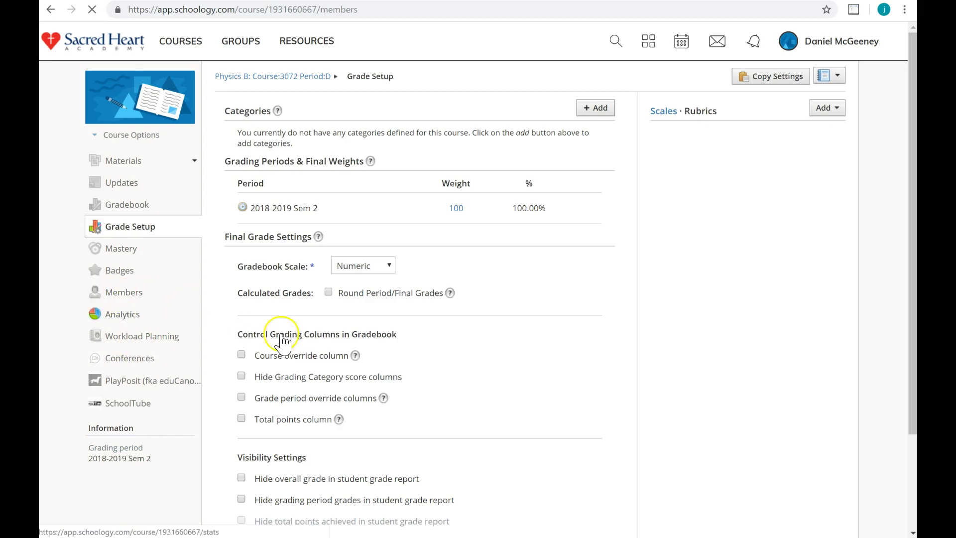
scroll(366, 239, down, 5)
scroll(369, 278, up, 5)
scroll(322, 232, down, 5)
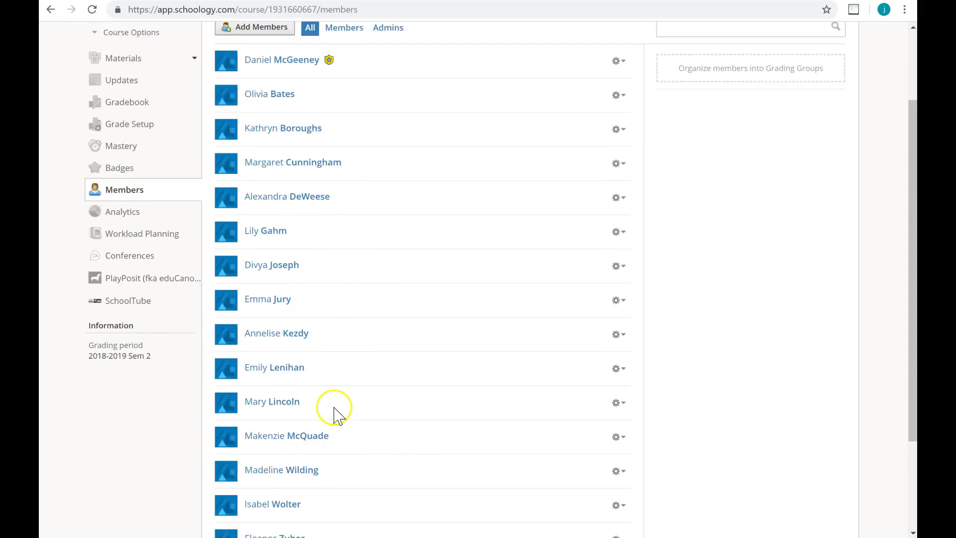
scroll(335, 412, up, 5)
click(127, 162)
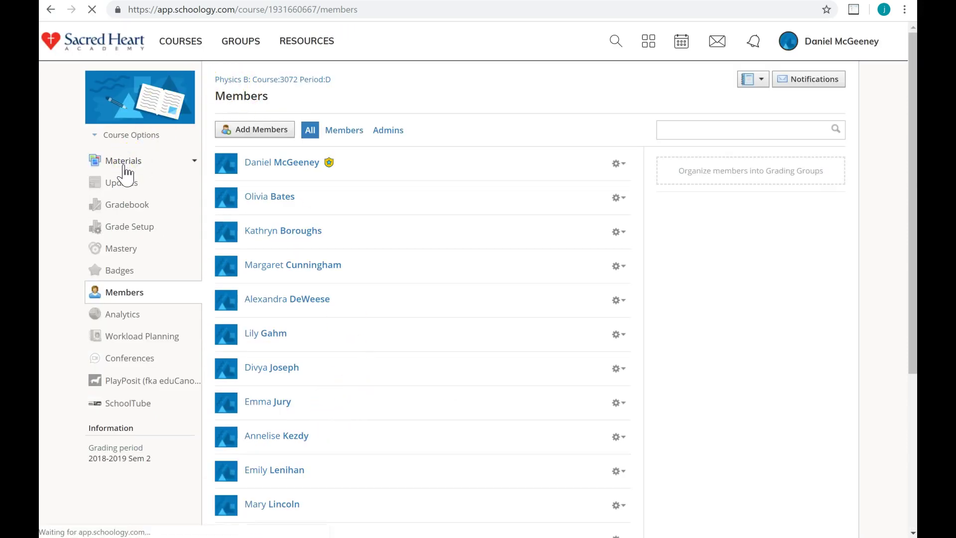
click(124, 167)
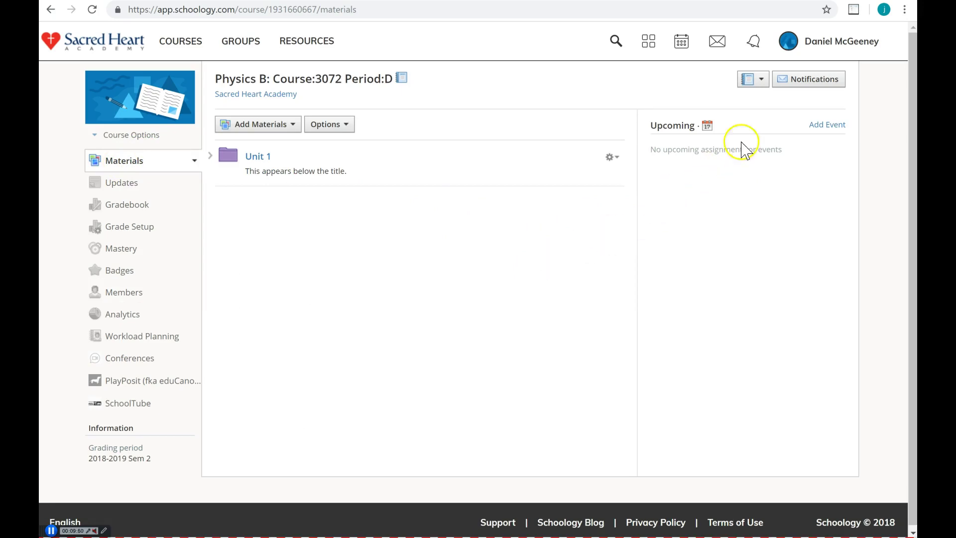
- Turn off the course's email notifications for assignment submissions and test/quiz submissions and save the settings
click(810, 80)
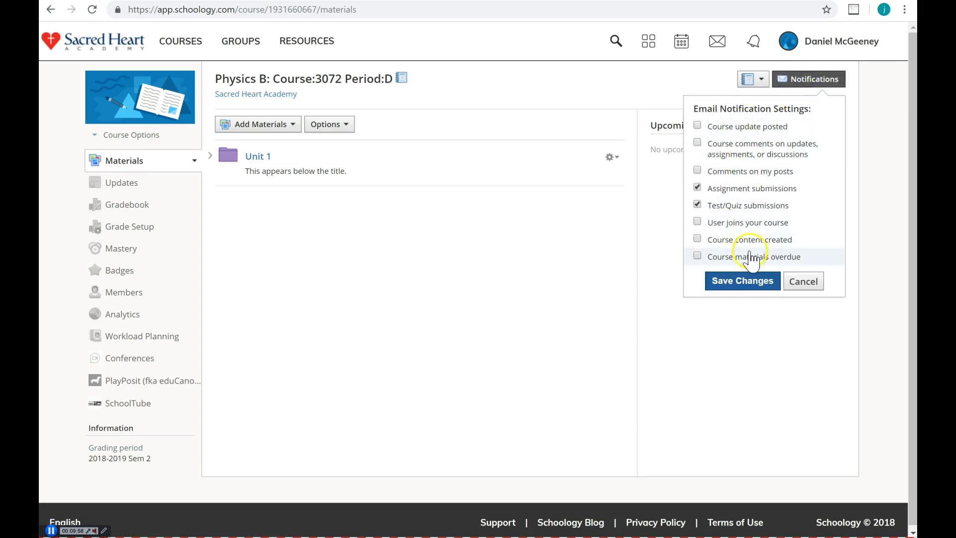
click(741, 200)
click(745, 284)
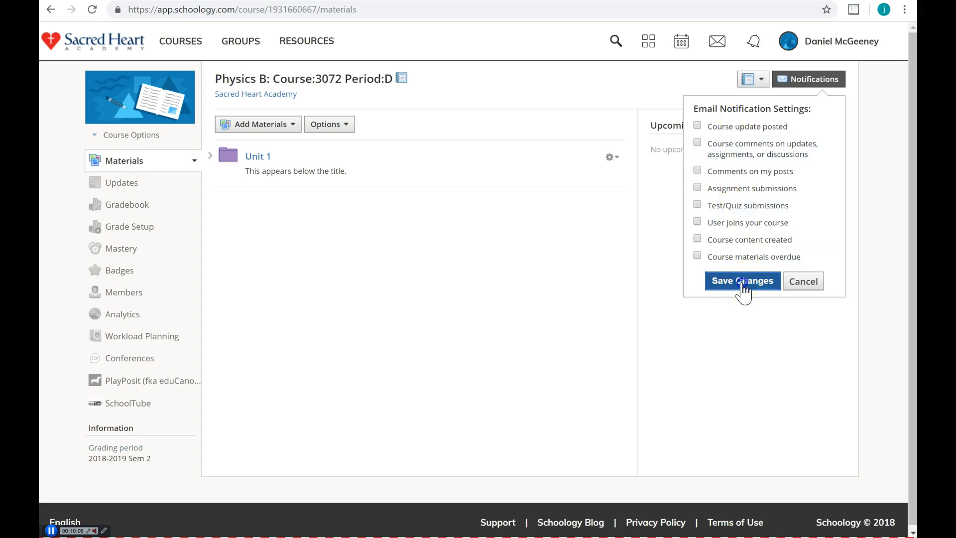
click(737, 284)
click(736, 282)
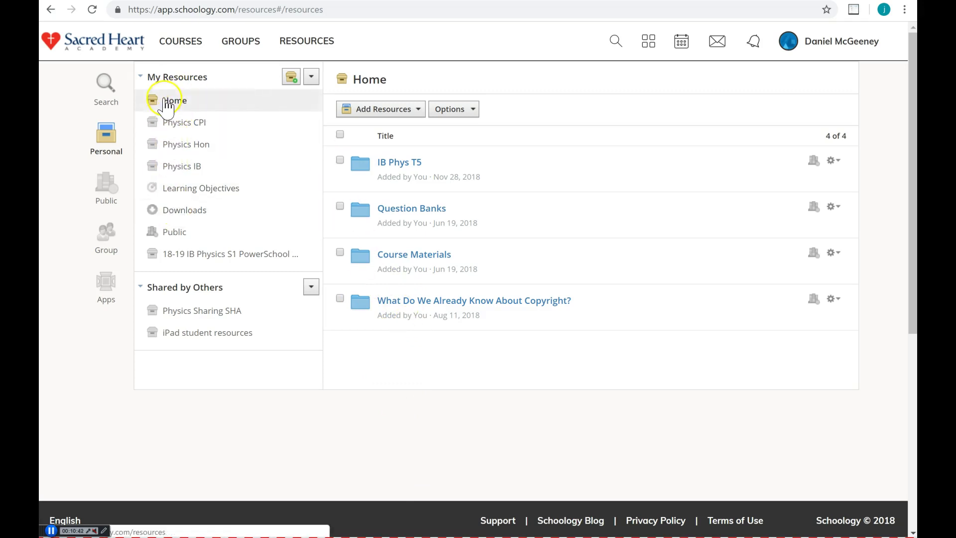
- Browse the Physics CPI, Physics Hon and Physics IB collections in the personal resources and return to the Home collection
click(180, 122)
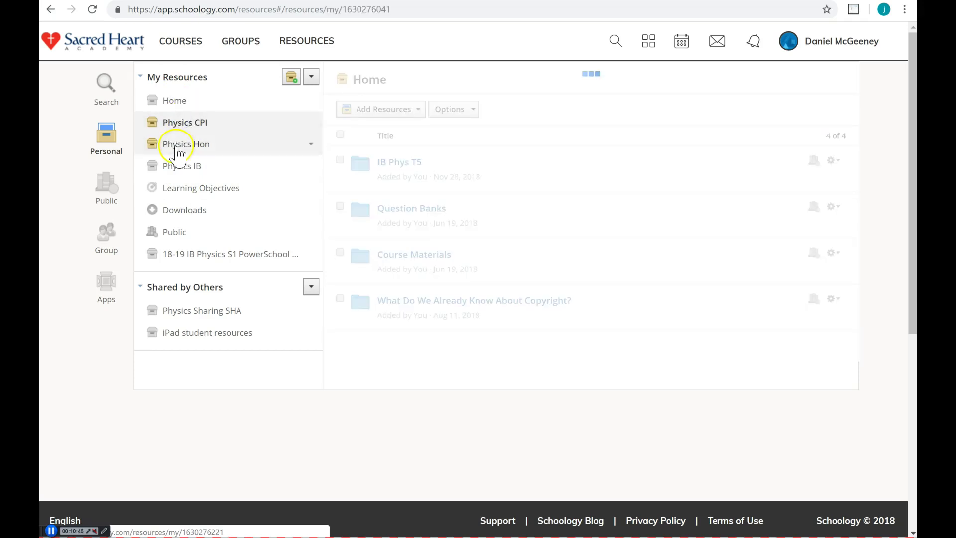
click(178, 145)
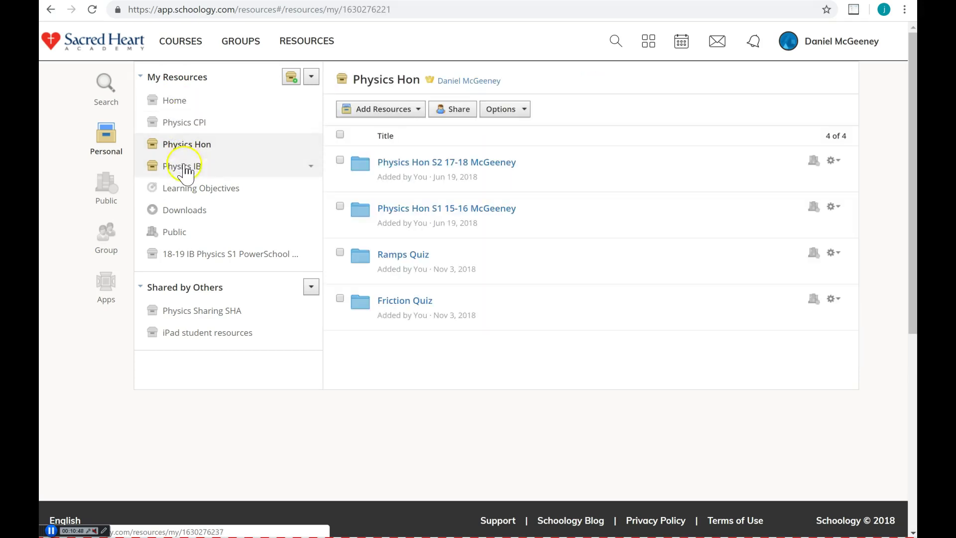
click(189, 165)
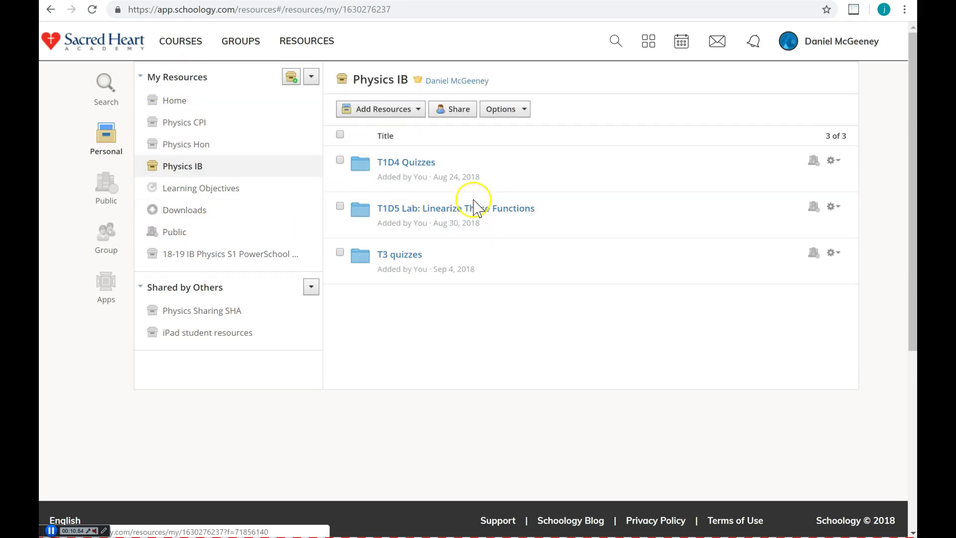
click(200, 106)
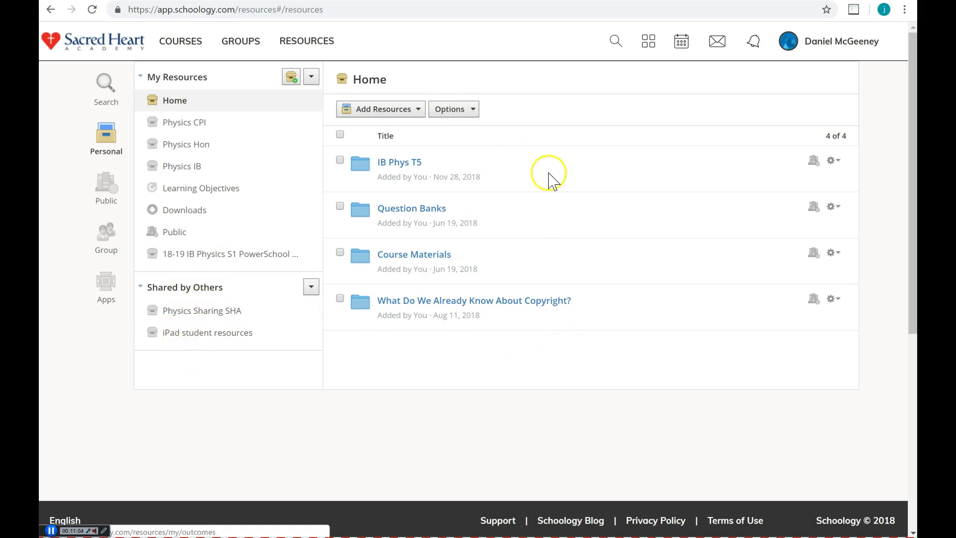
- Open the Physics Hon collection and check the people it can be shared with, without adding anyone
click(248, 144)
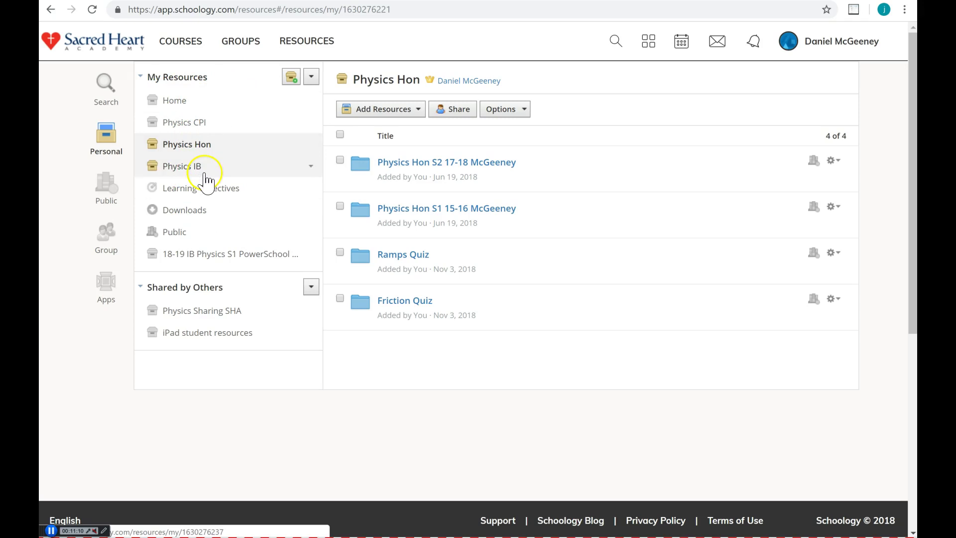
click(449, 110)
click(388, 227)
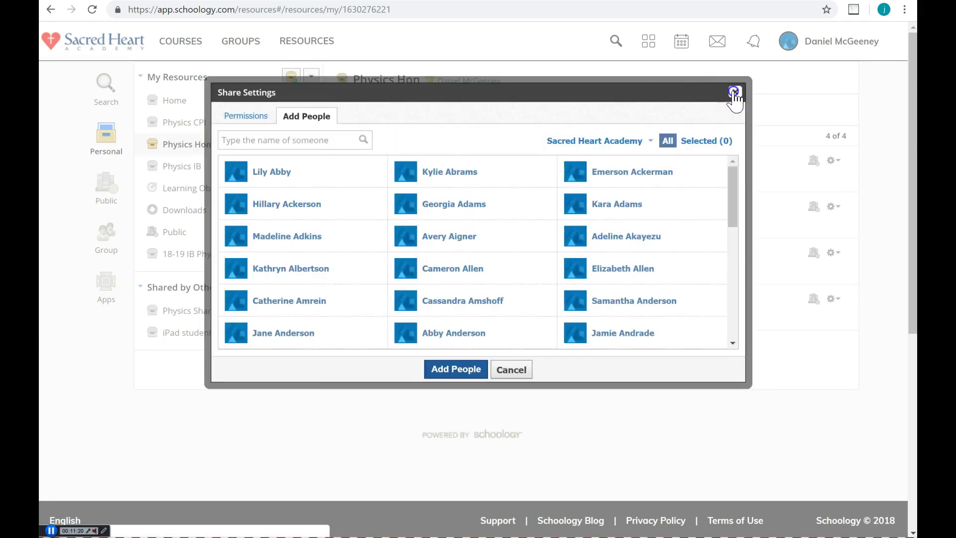
click(735, 92)
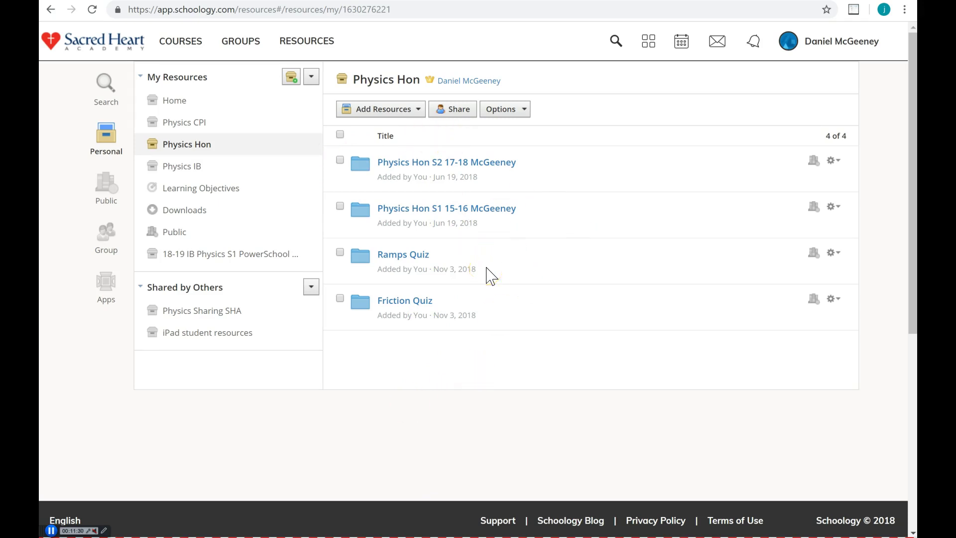
- Open the full My Courses list and show the archived courses
click(181, 43)
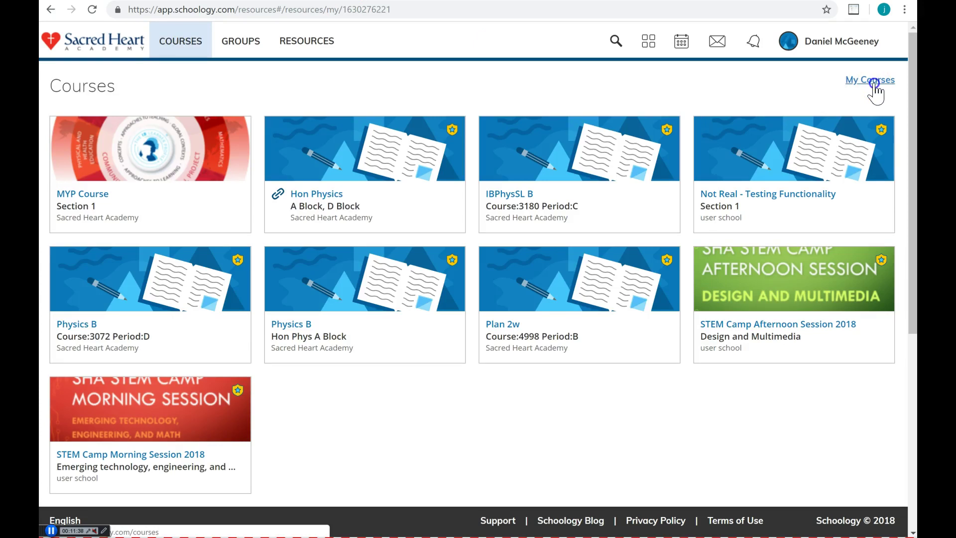
click(857, 83)
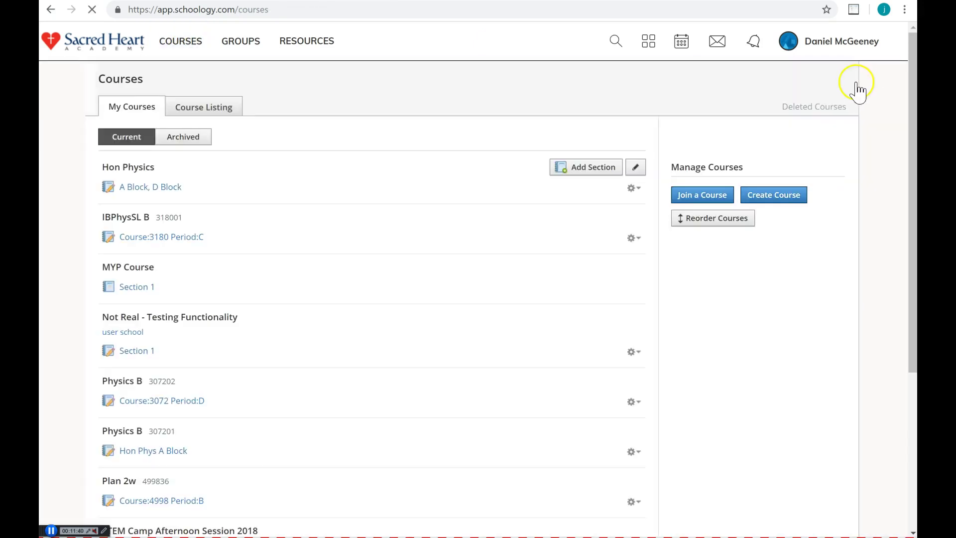
click(185, 142)
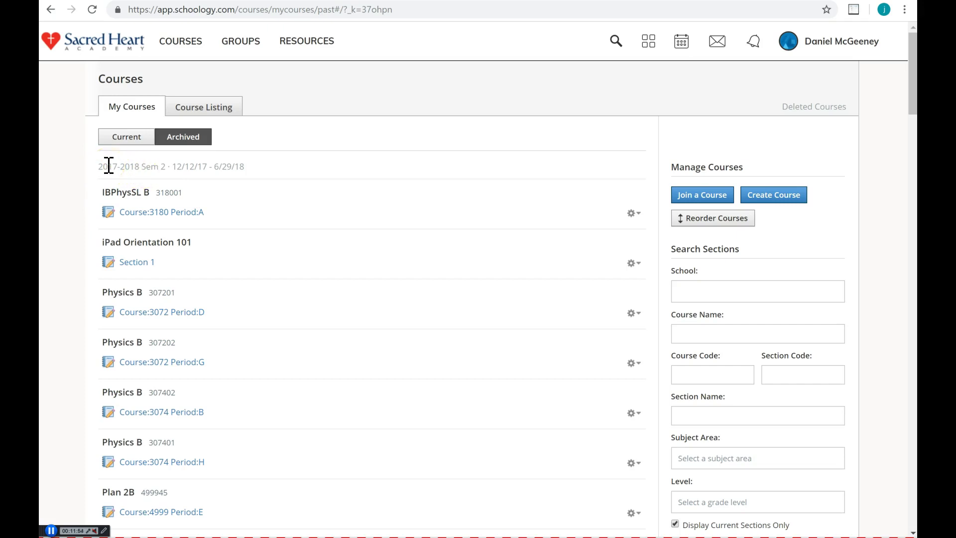
- Review the archived courses by grading period, from 2017-2018 Sem 2 down to 2017-2018 Sem1
drag(102, 167, 258, 169)
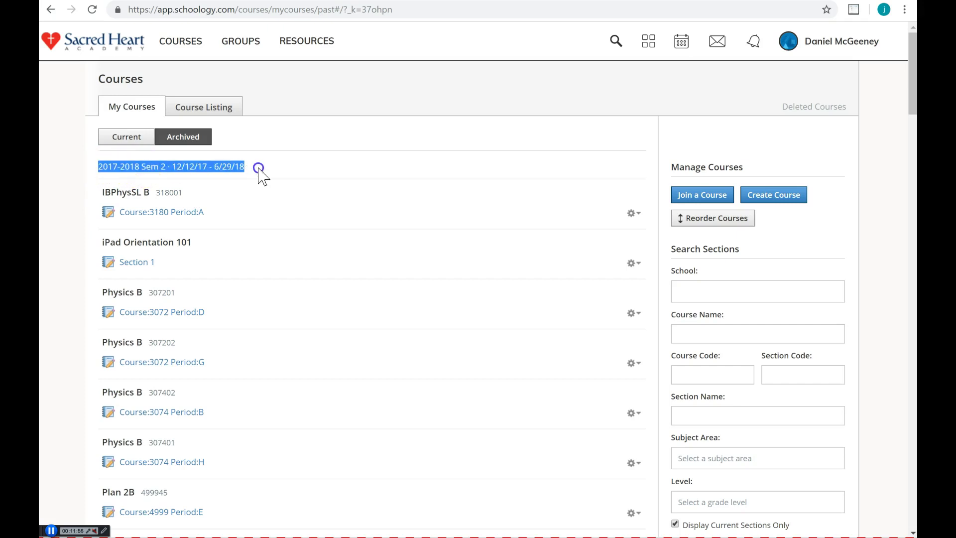
click(259, 169)
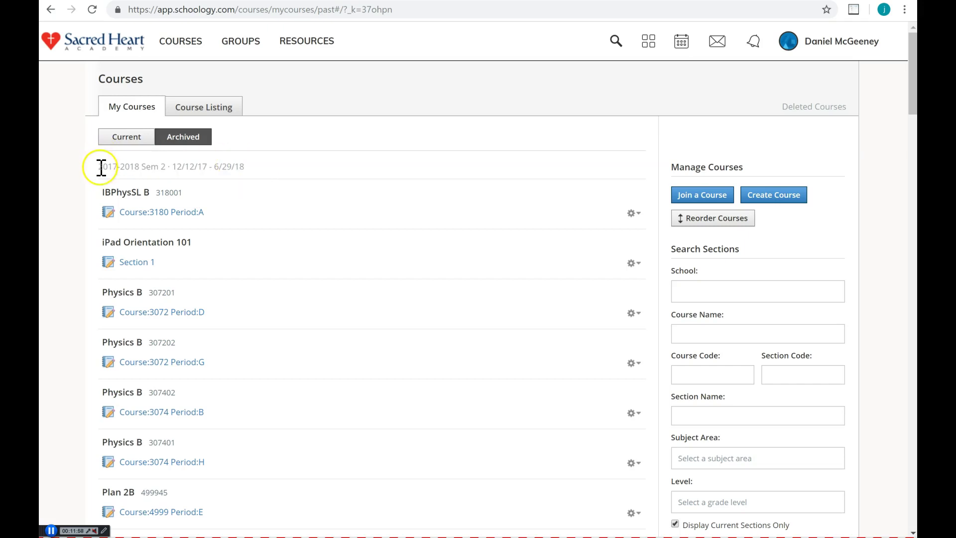
drag(101, 168, 253, 166)
click(253, 168)
scroll(252, 171, down, 3)
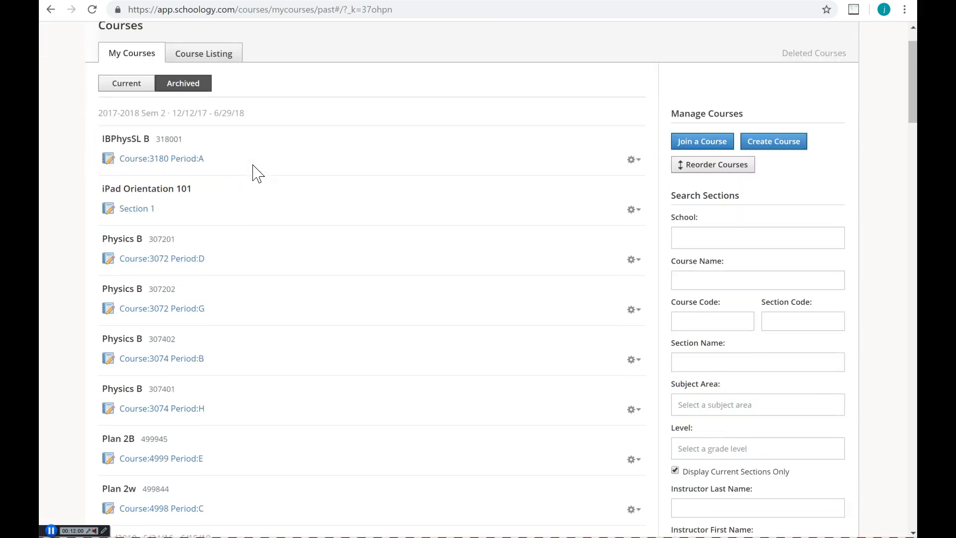
scroll(175, 124, down, 3)
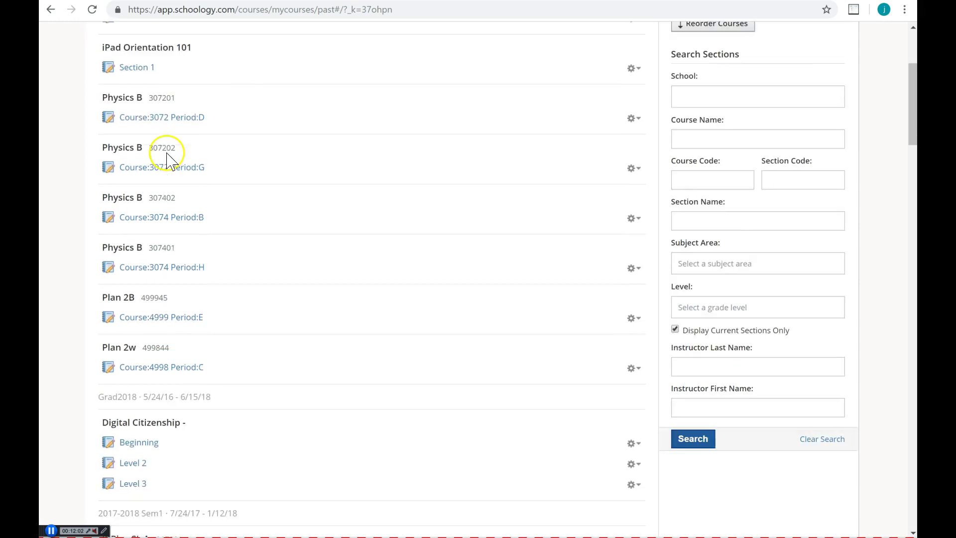
scroll(114, 292, down, 3)
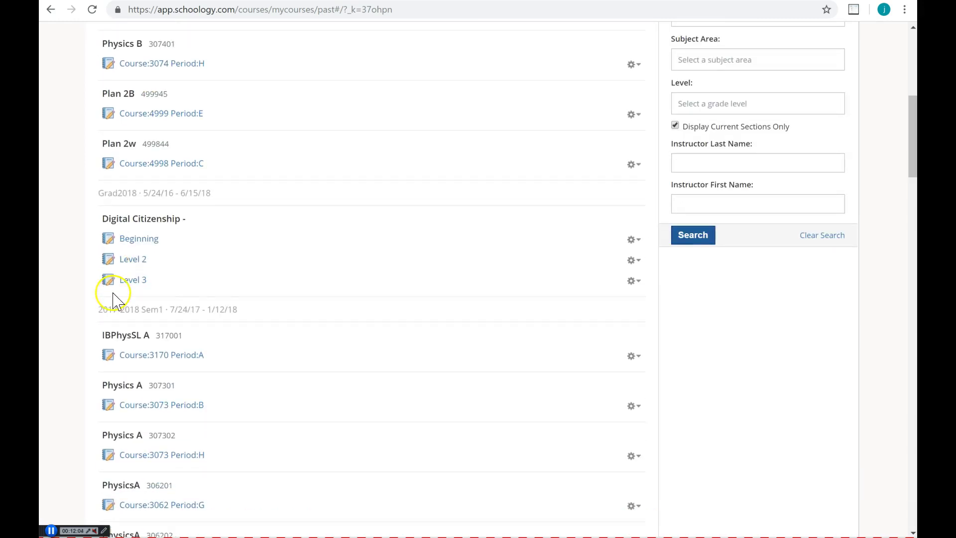
- Examine the older archived courses from 2016-2017 Sem 2 and Sem 1, and return to the 2017-2018 Sem1 courses
shift+click(268, 271)
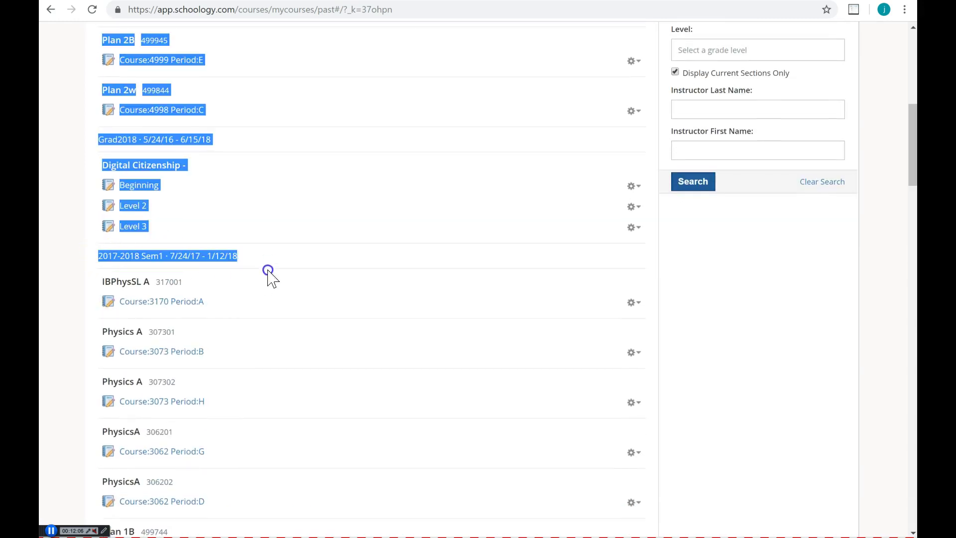
click(266, 262)
scroll(259, 264, down, 7)
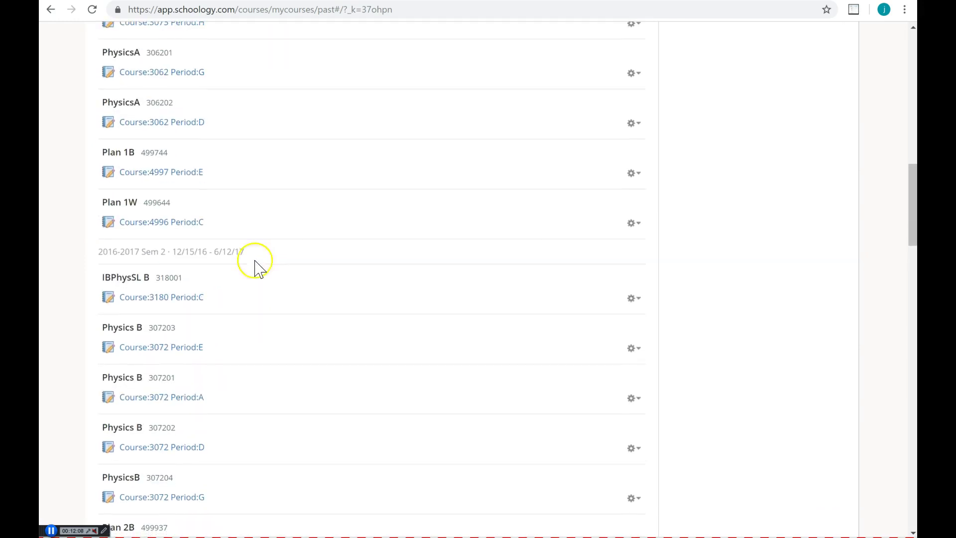
scroll(196, 252, down, 7)
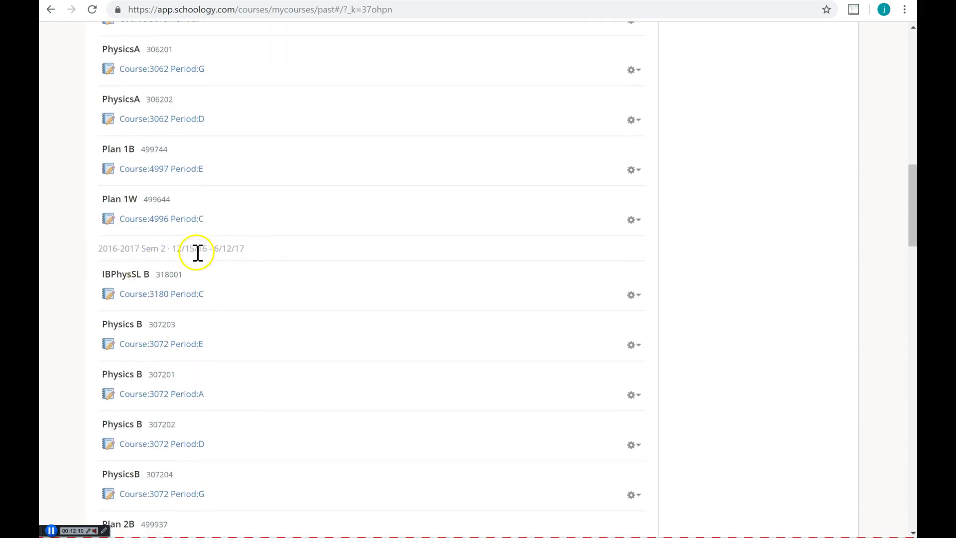
scroll(198, 258, down, 6)
scroll(199, 258, up, 14)
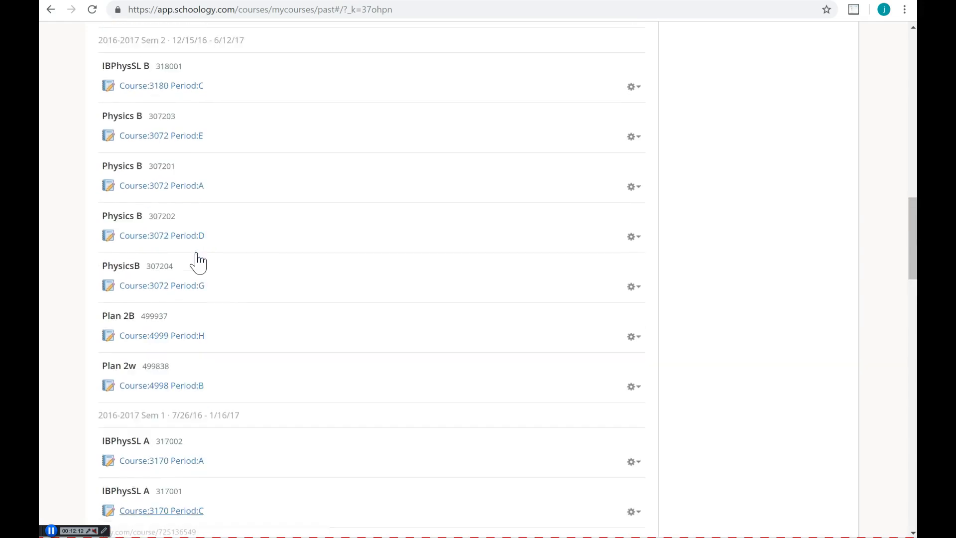
scroll(194, 261, up, 3)
scroll(195, 260, down, 3)
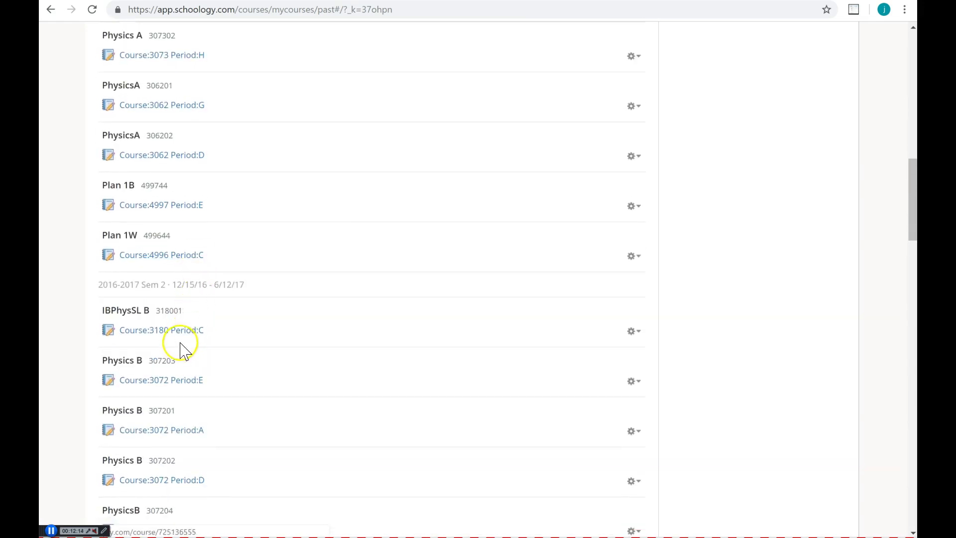
scroll(177, 332, up, 5)
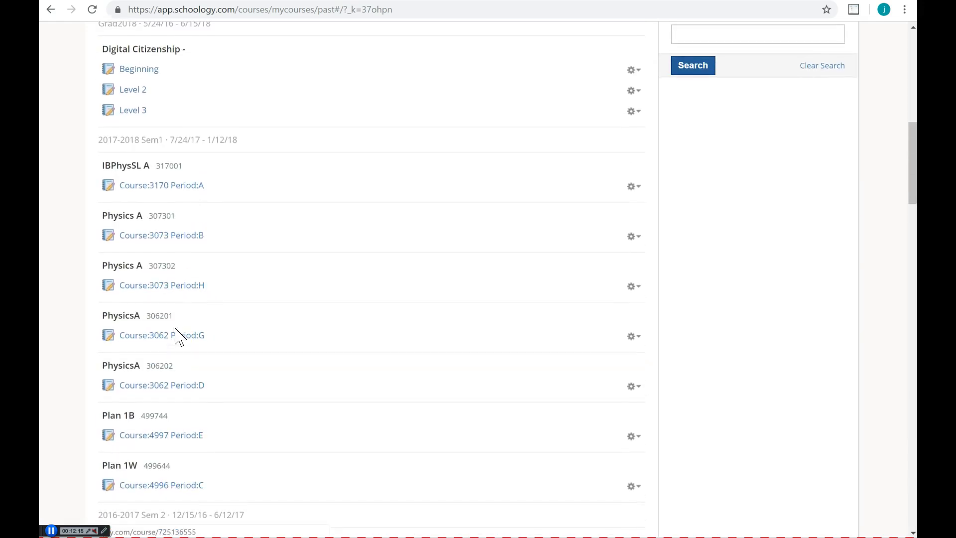
- Open the archived IBPhysSL A course, Course:3170 Period:A, from 2017-2018 Sem1 and look through its materials
click(163, 188)
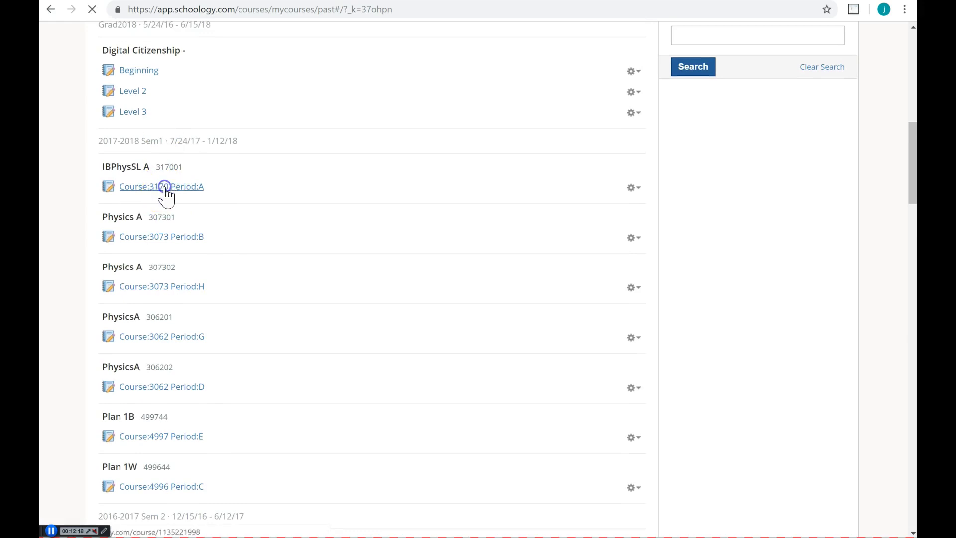
click(405, 174)
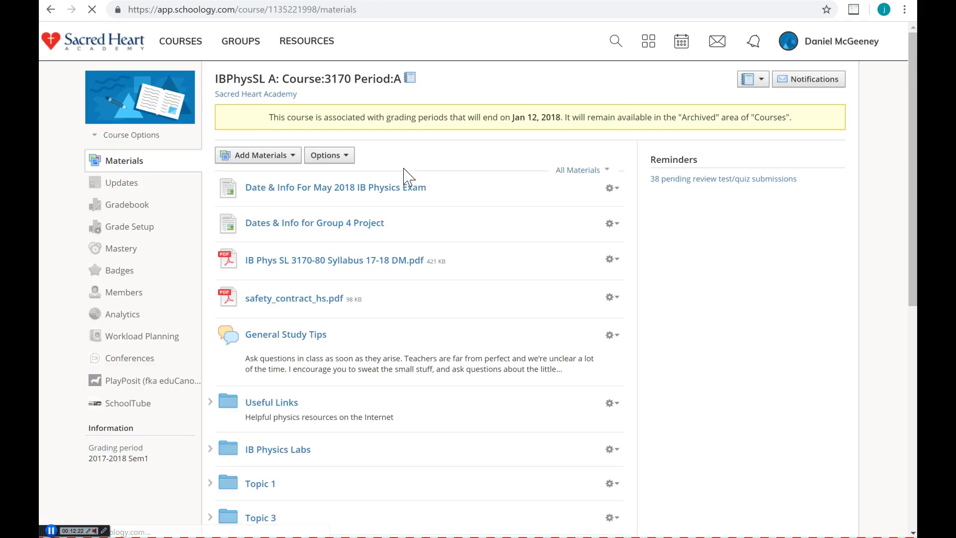
scroll(404, 169, down, 8)
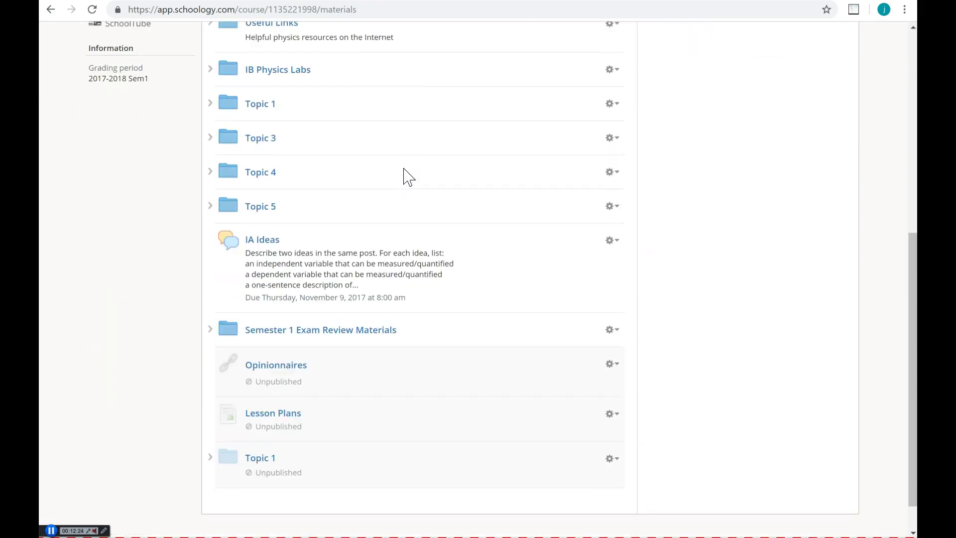
scroll(409, 177, up, 6)
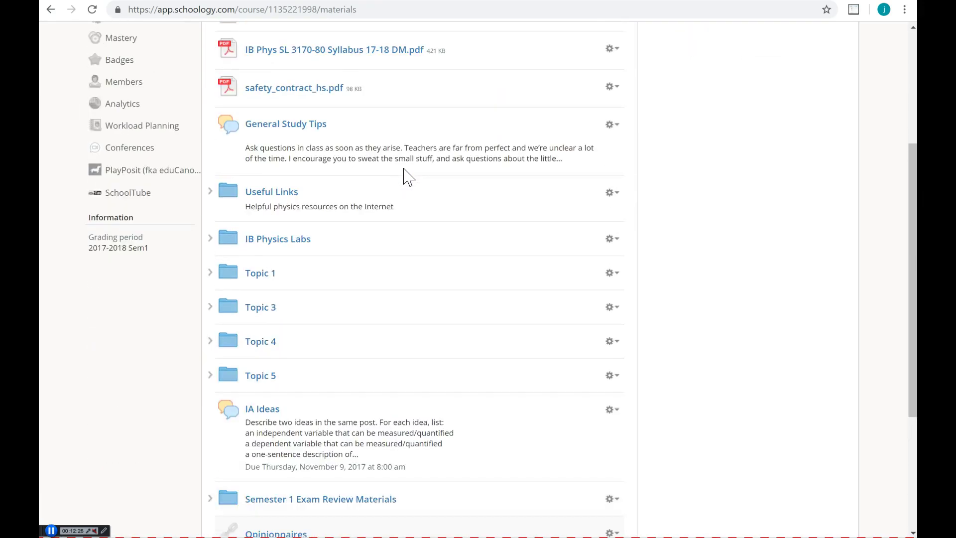
scroll(224, 319, down, 3)
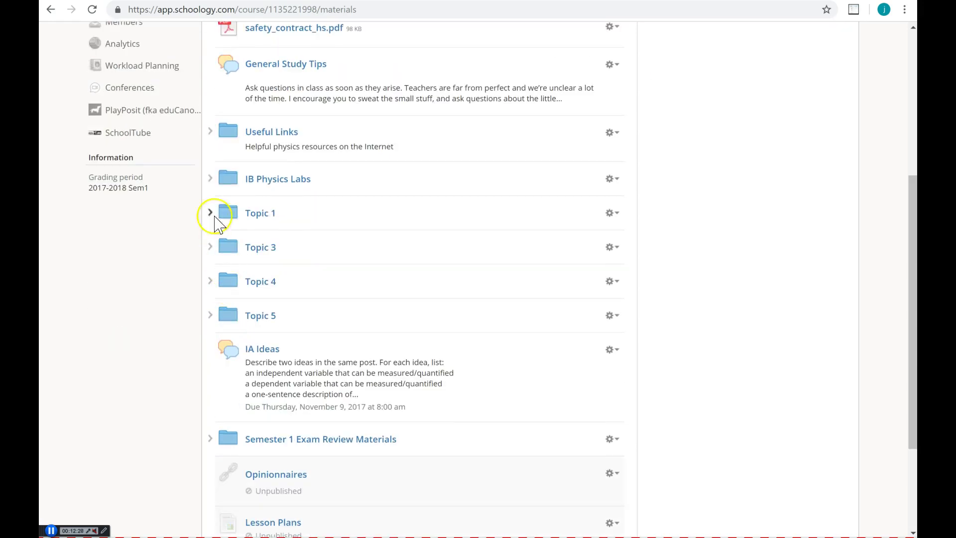
- Expand the Topic 1 folder and check the Copy to Course option of its Identifying Errors Graphically link
click(210, 215)
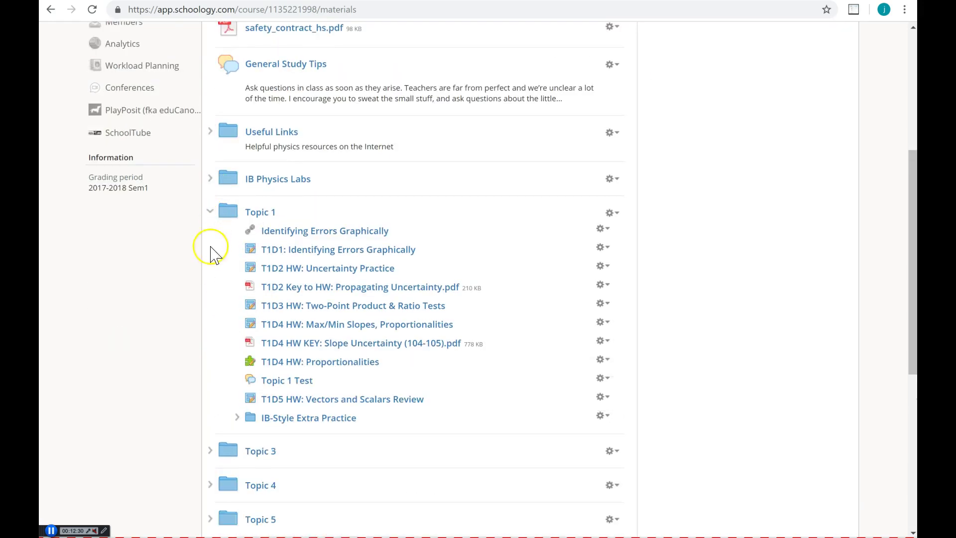
click(601, 229)
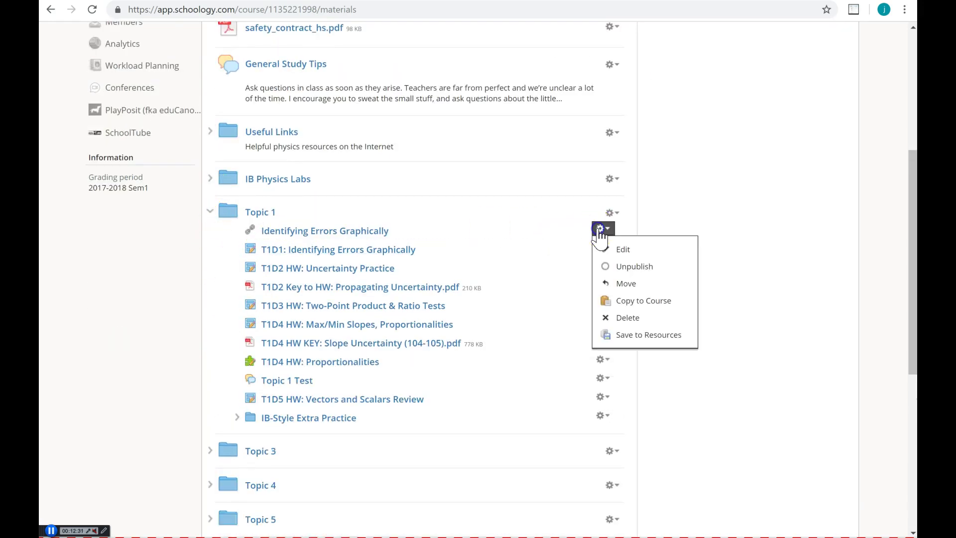
click(647, 301)
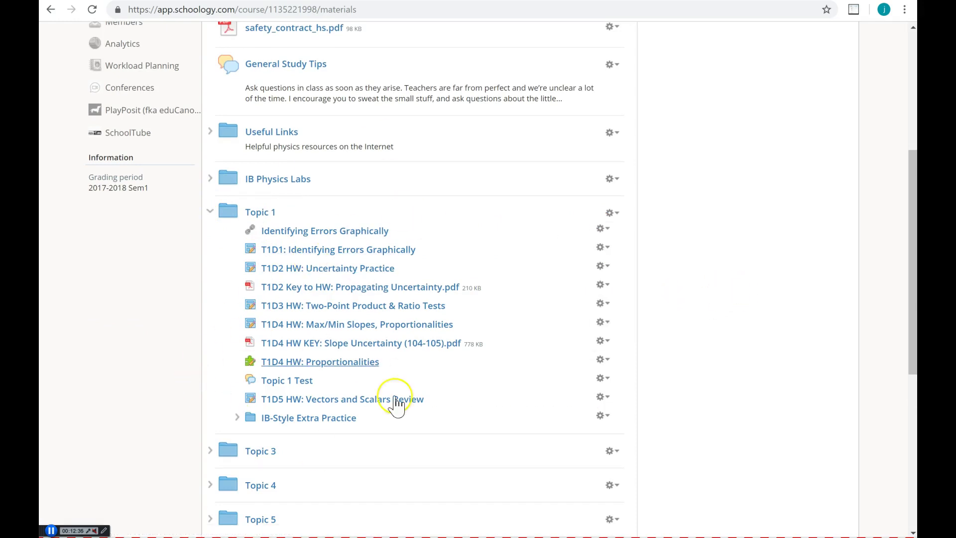
scroll(595, 263, up, 5)
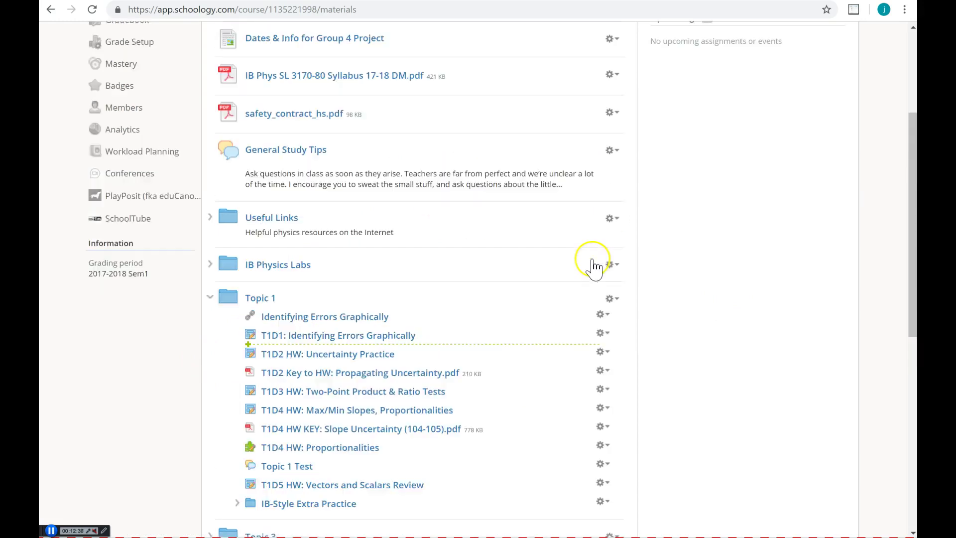